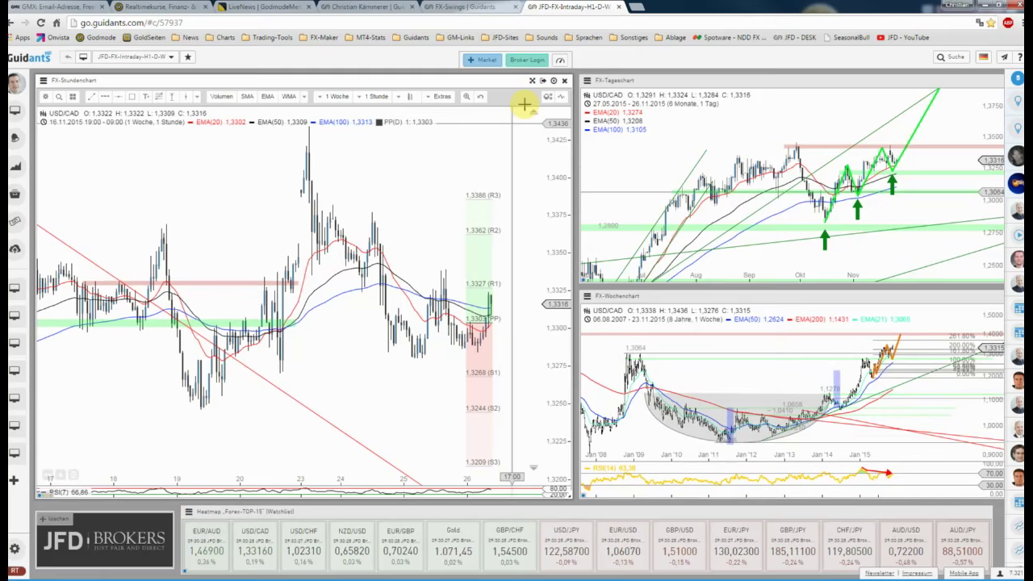
Step: On the full-screen hourly chart, copy the red resistance zone onto the swing highs near 1.3370
left_click(532, 81)
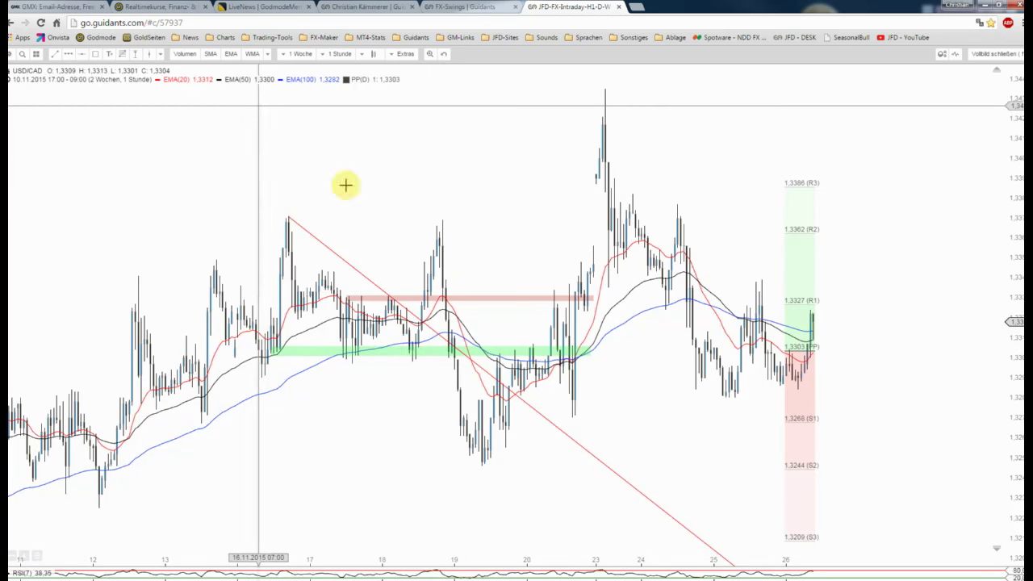
right_click(407, 297)
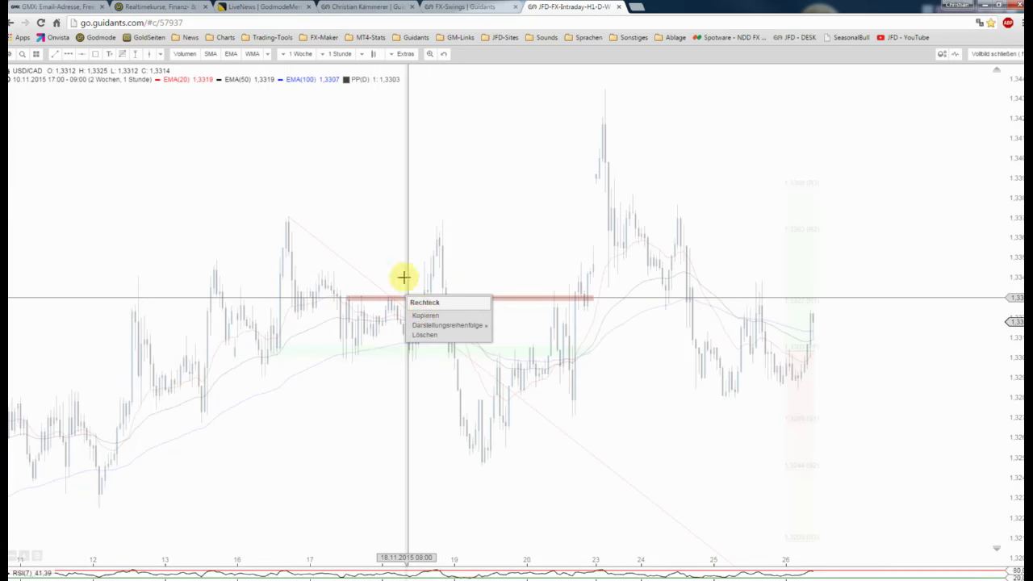
left_click(425, 315)
left_click(215, 166)
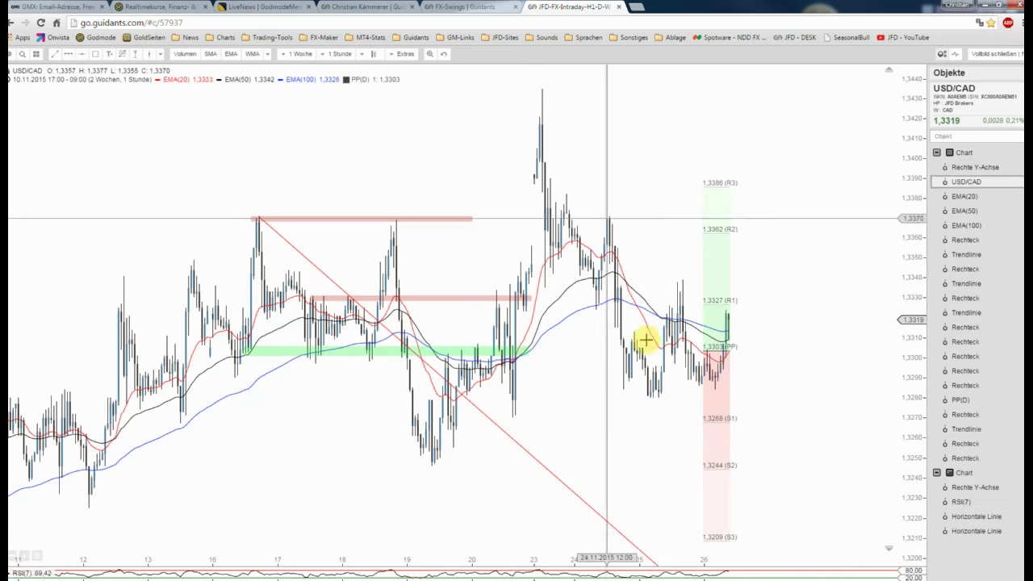
Step: Narrow the hourly chart to about one week, then return to the dashboard
scroll(766, 331, "up", 2)
scroll(770, 330, "down", 2)
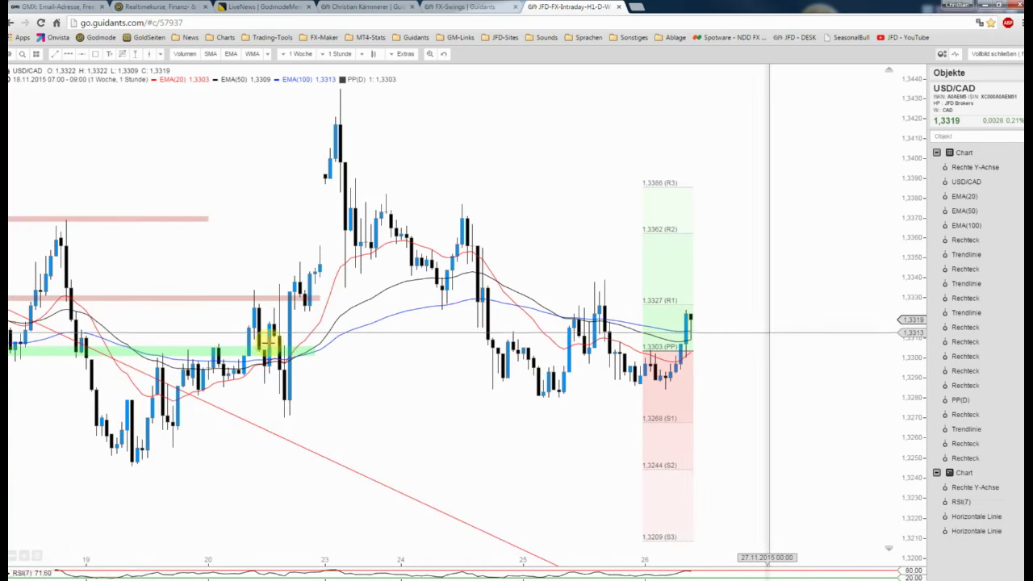
left_click_drag(344, 418, 630, 422)
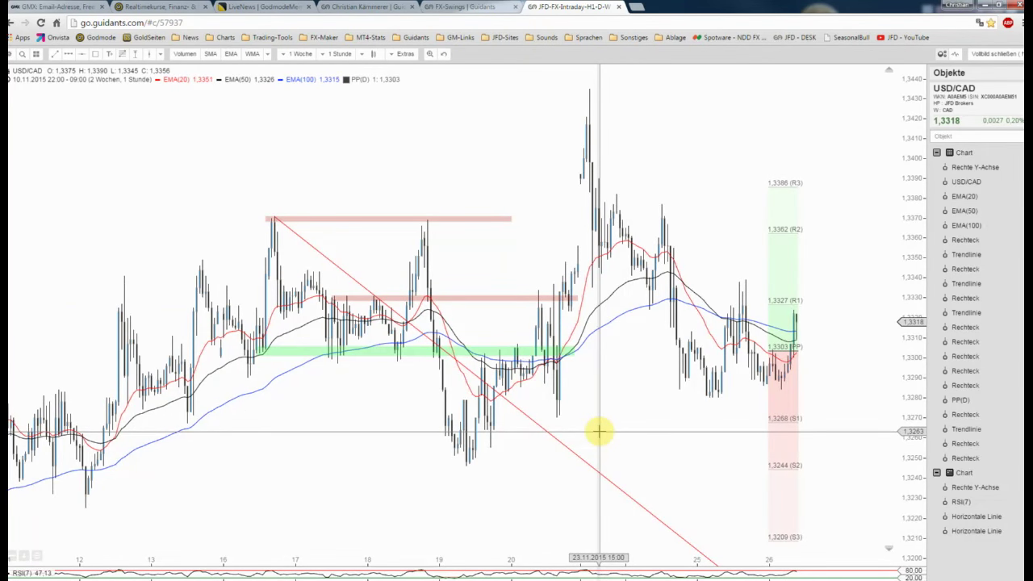
scroll(597, 432, "up", 2)
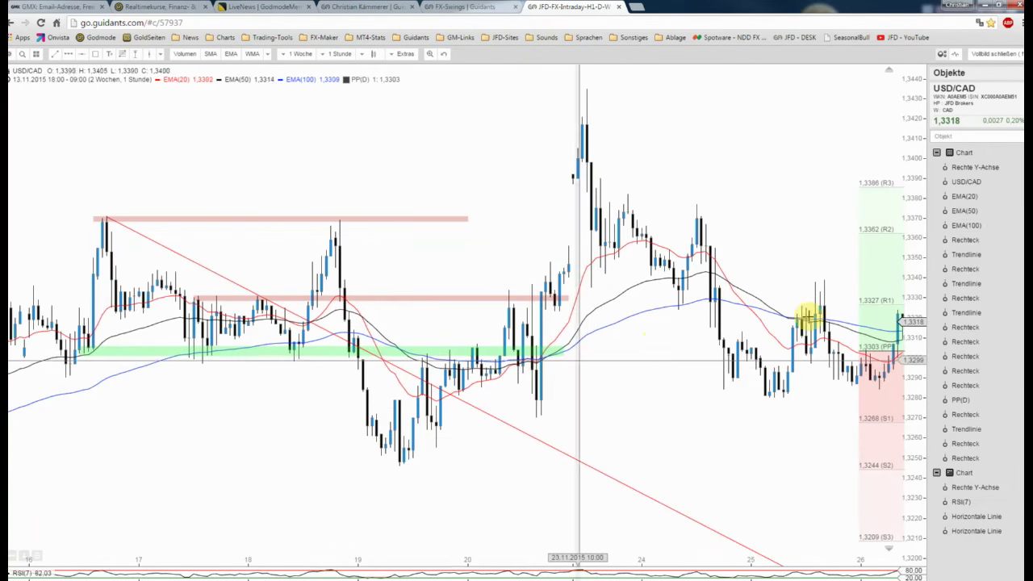
left_click_drag(807, 312, 742, 292)
left_click(994, 55)
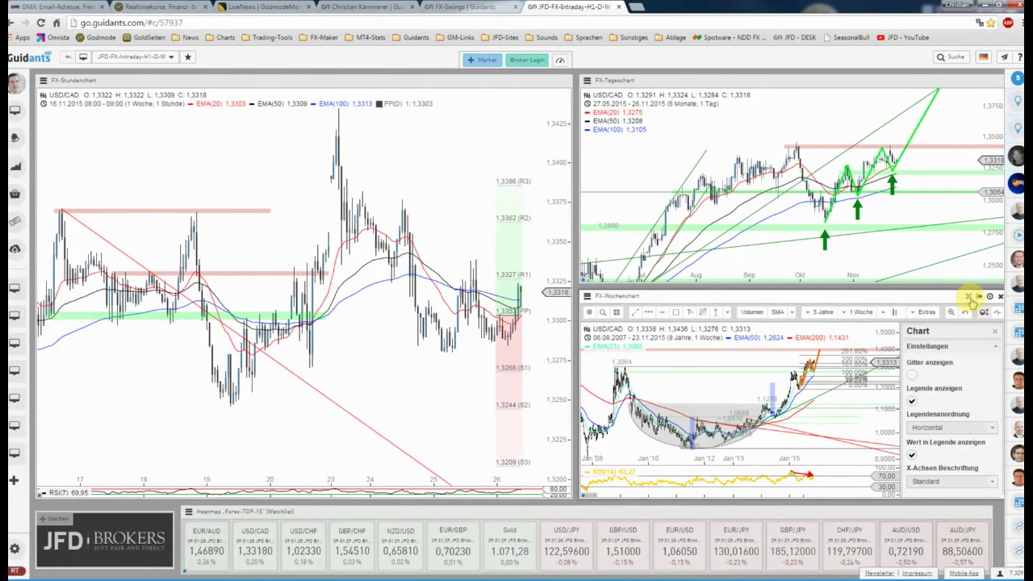
Step: Show the weekly USD/CAD chart full screen, zooming out over its multi-year history and back in
left_click(976, 296)
scroll(744, 280, "down", 1)
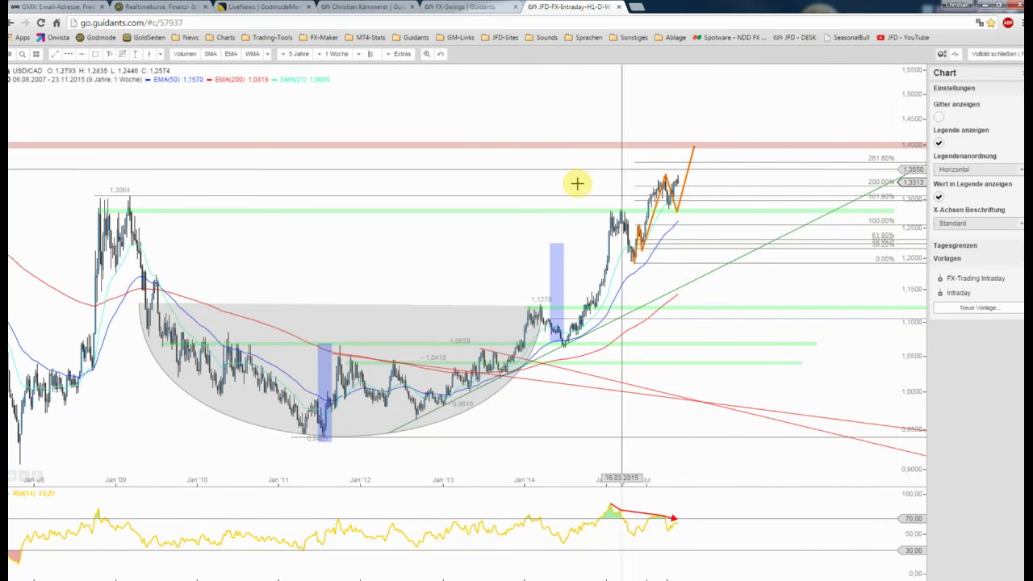
scroll(573, 183, "down", 2)
scroll(574, 183, "down", 1)
scroll(576, 181, "down", 1)
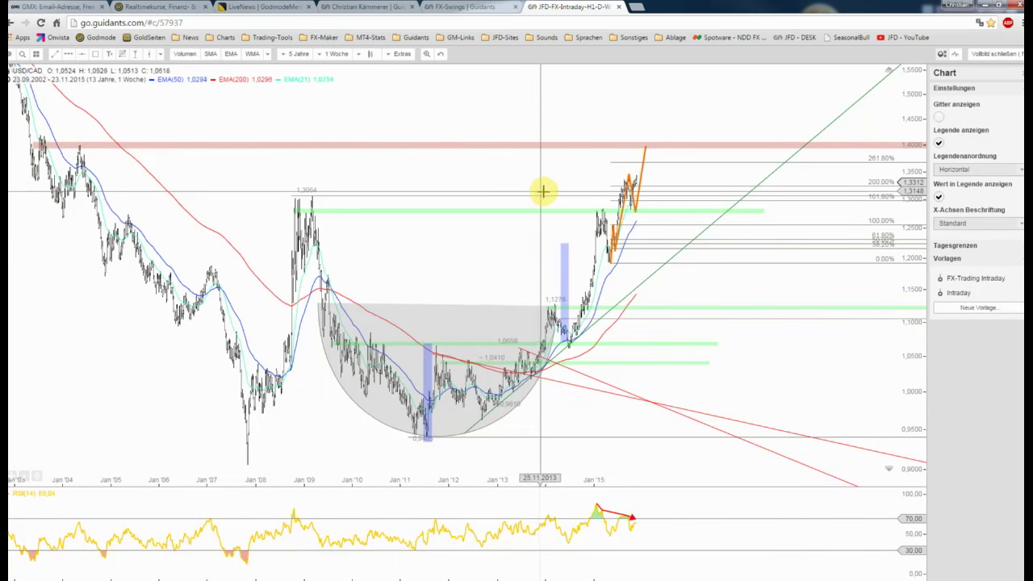
scroll(560, 196, "up", 2)
scroll(562, 200, "up", 2)
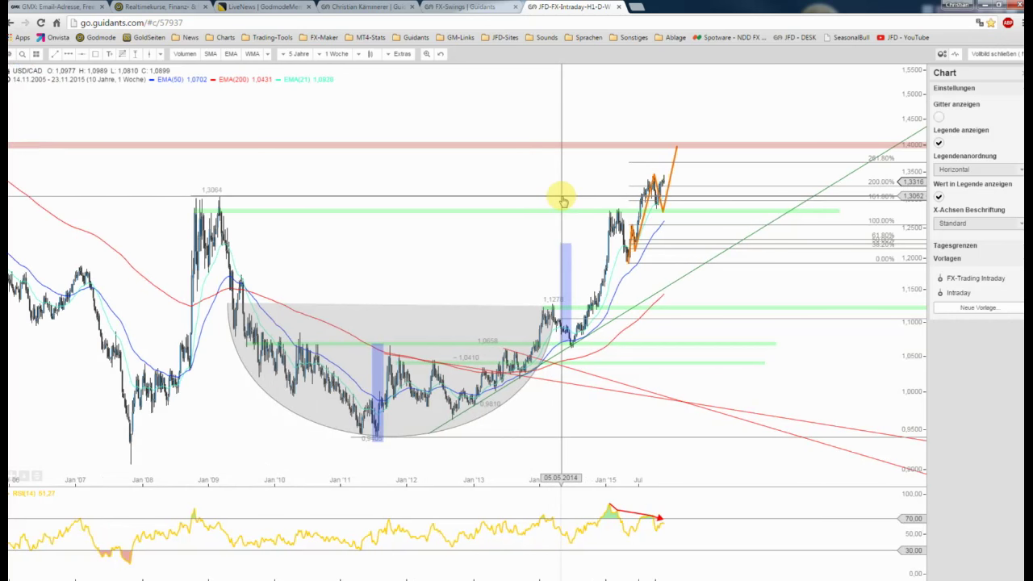
scroll(563, 200, "up", 2)
scroll(563, 200, "up", 2)
scroll(562, 200, "down", 1)
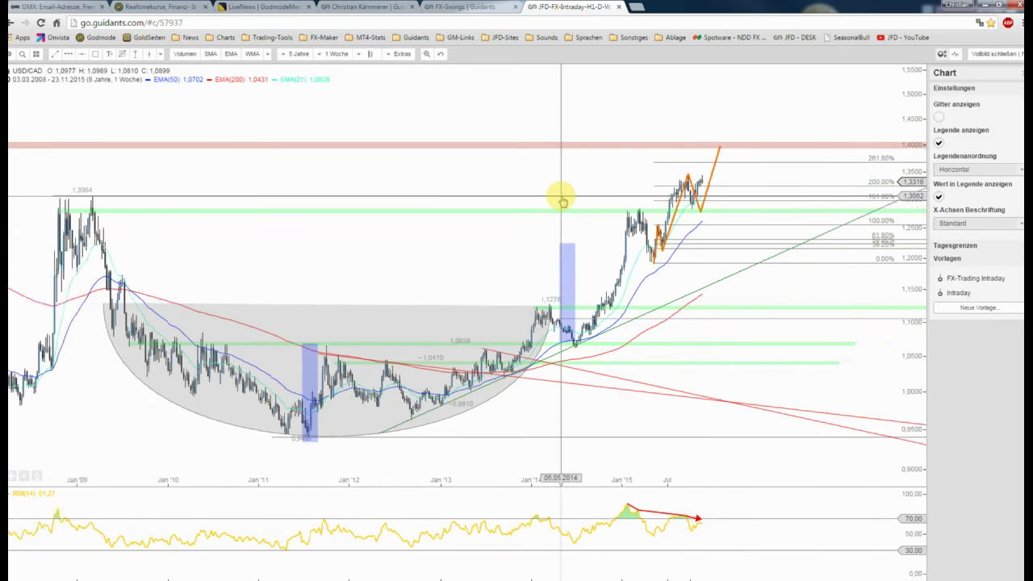
scroll(562, 200, "down", 1)
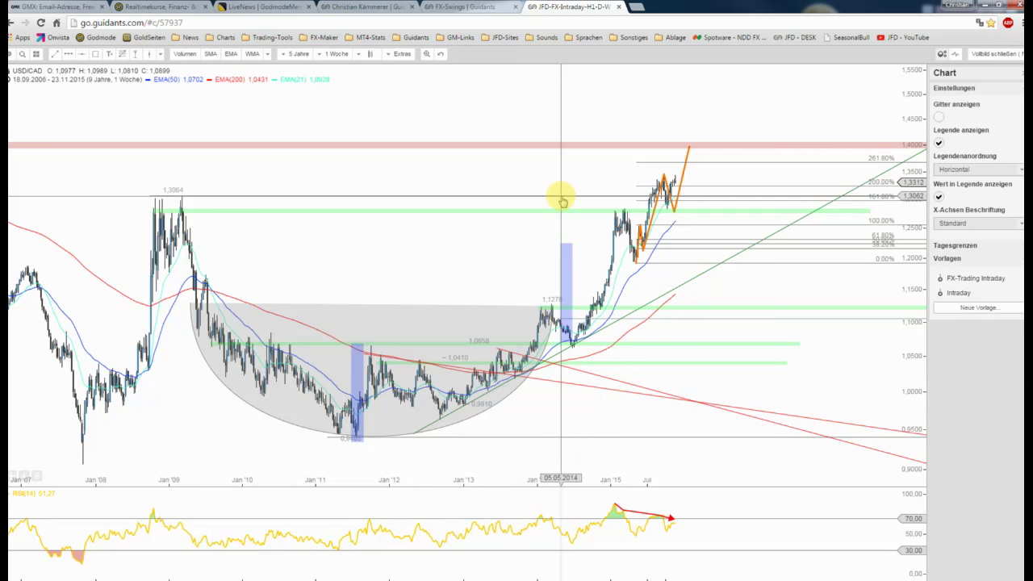
scroll(562, 200, "up", 1)
scroll(525, 199, "up", 2)
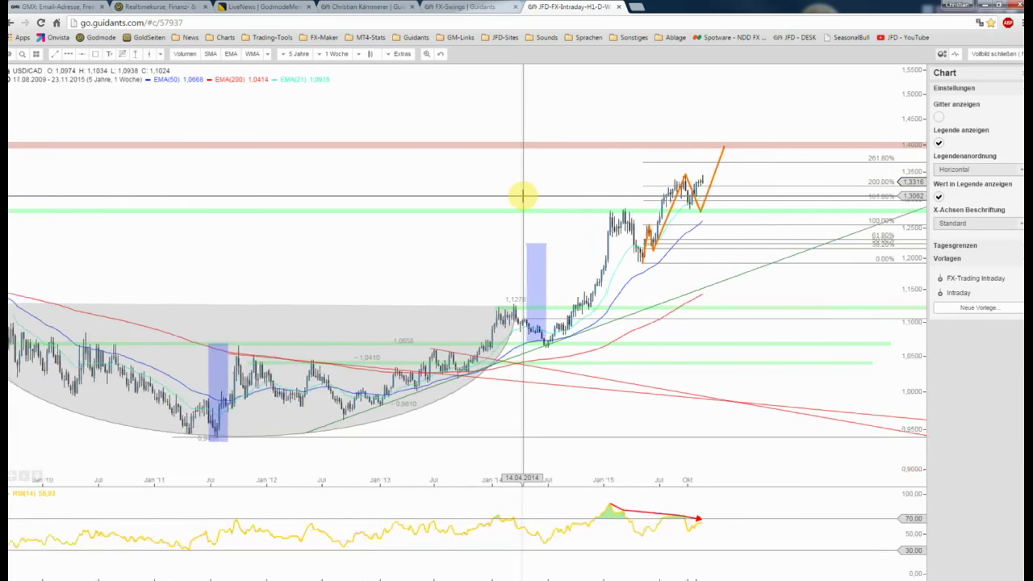
scroll(525, 198, "up", 1)
scroll(613, 188, "up", 1)
scroll(512, 192, "up", 1)
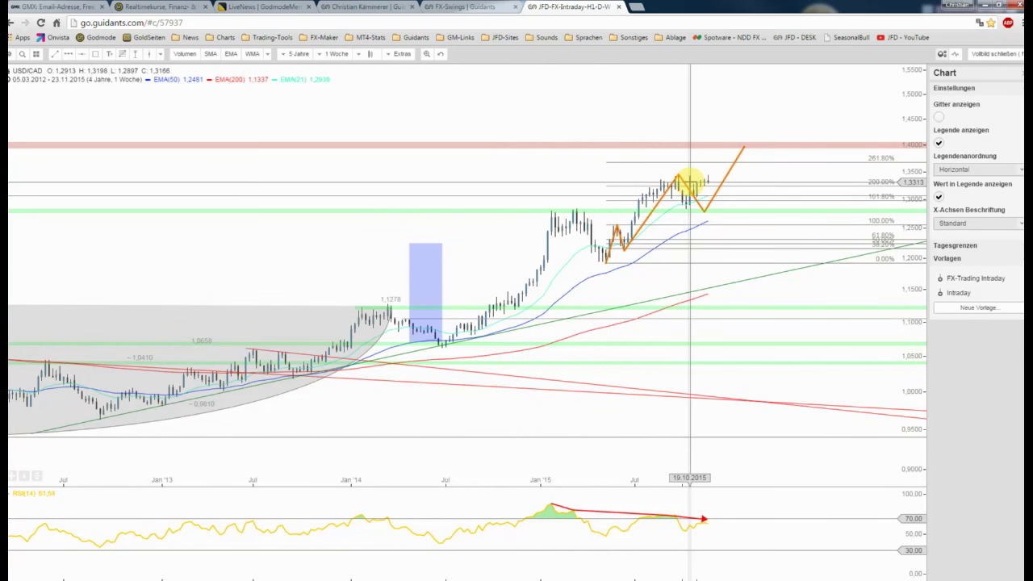
scroll(690, 182, "down", 1)
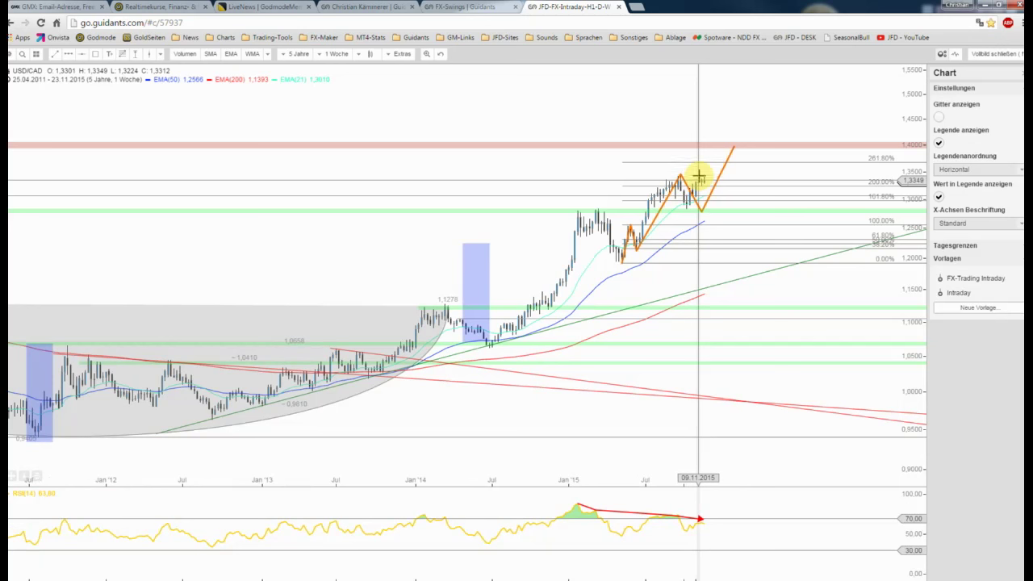
Step: Move the orange path's end point onto the red 1.40 zone and deselect the path
left_click(714, 190)
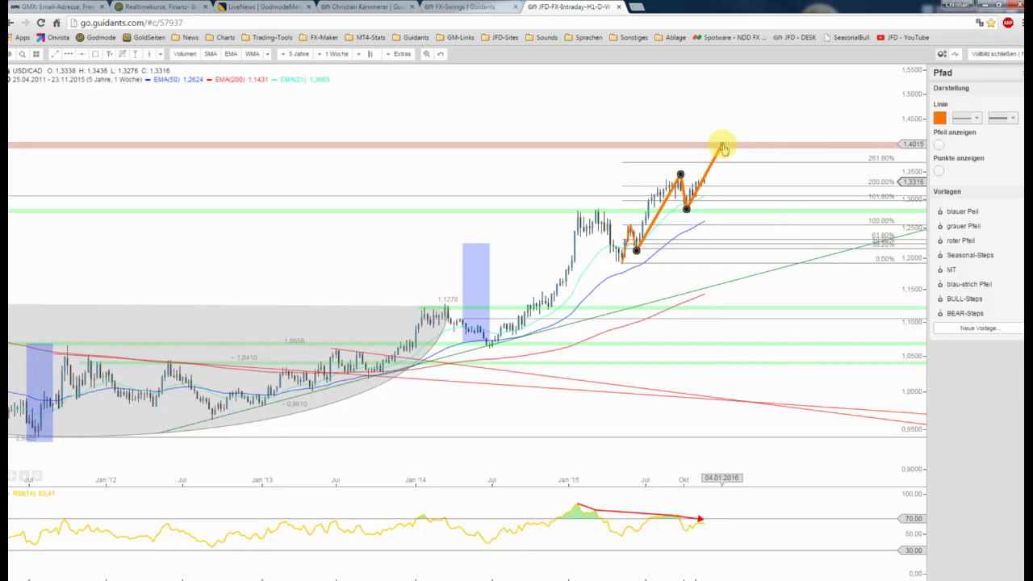
left_click(725, 147)
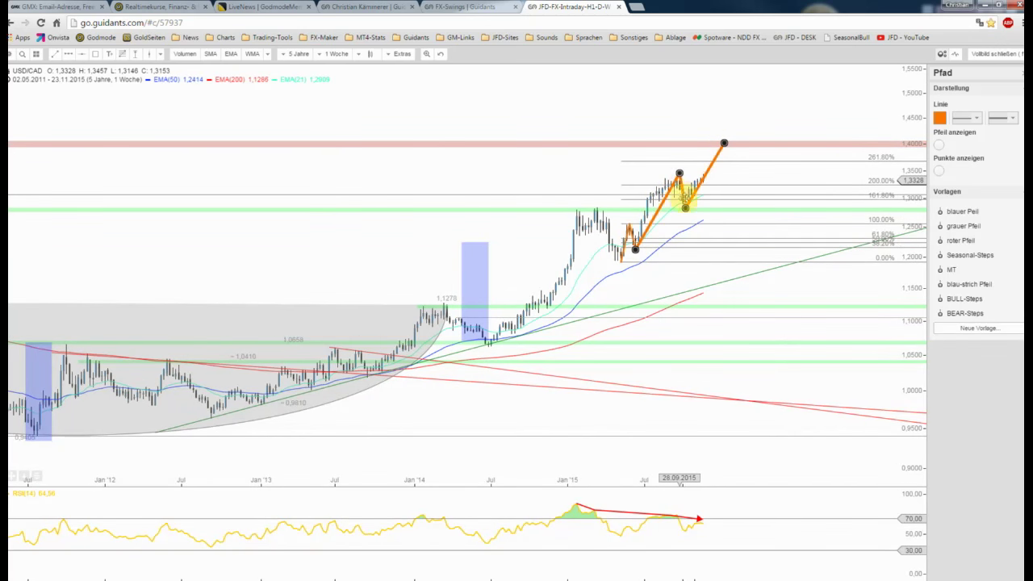
left_click(746, 121)
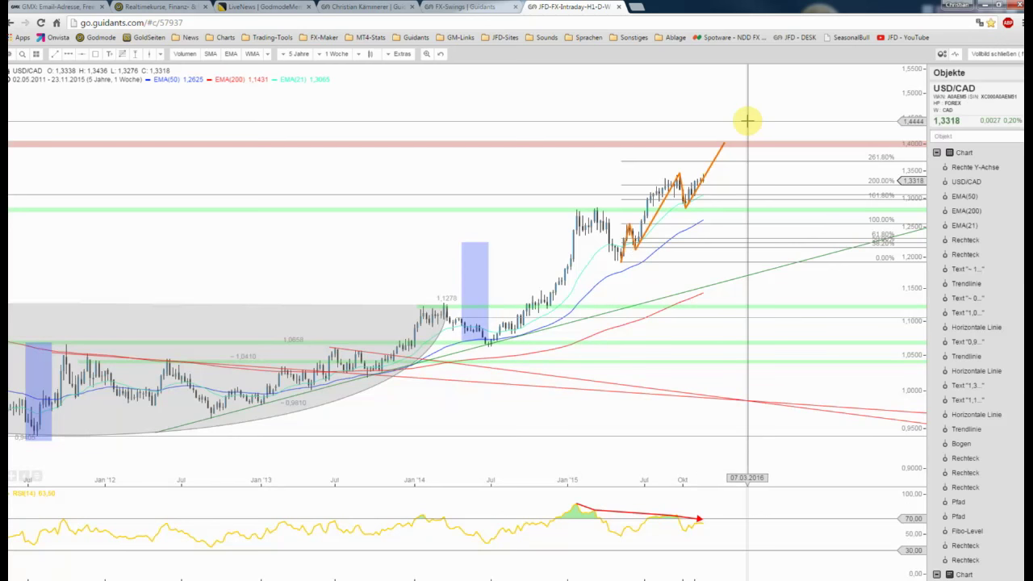
scroll(748, 145, "up", 2)
scroll(645, 190, "up", 2)
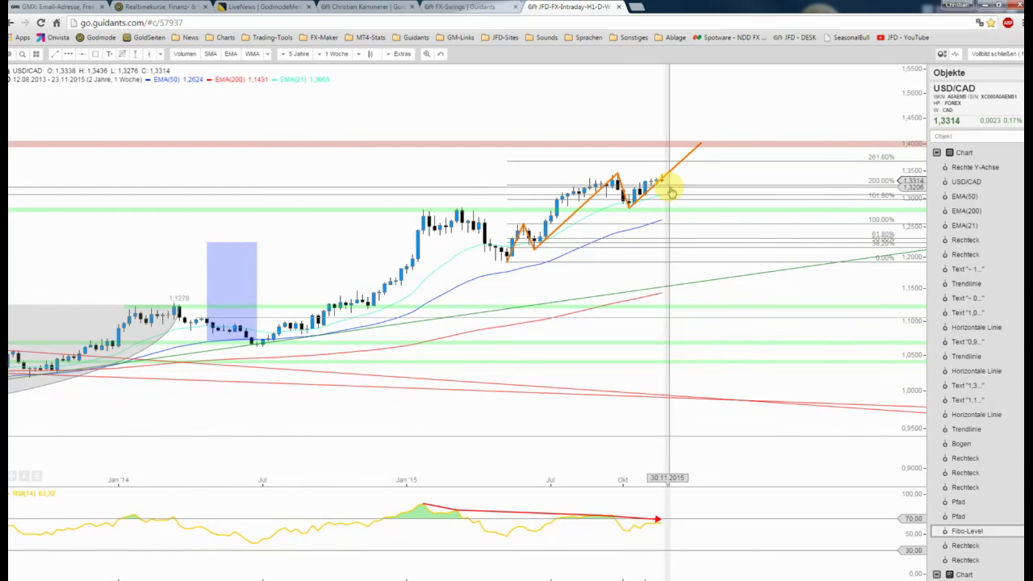
scroll(706, 191, "down", 2)
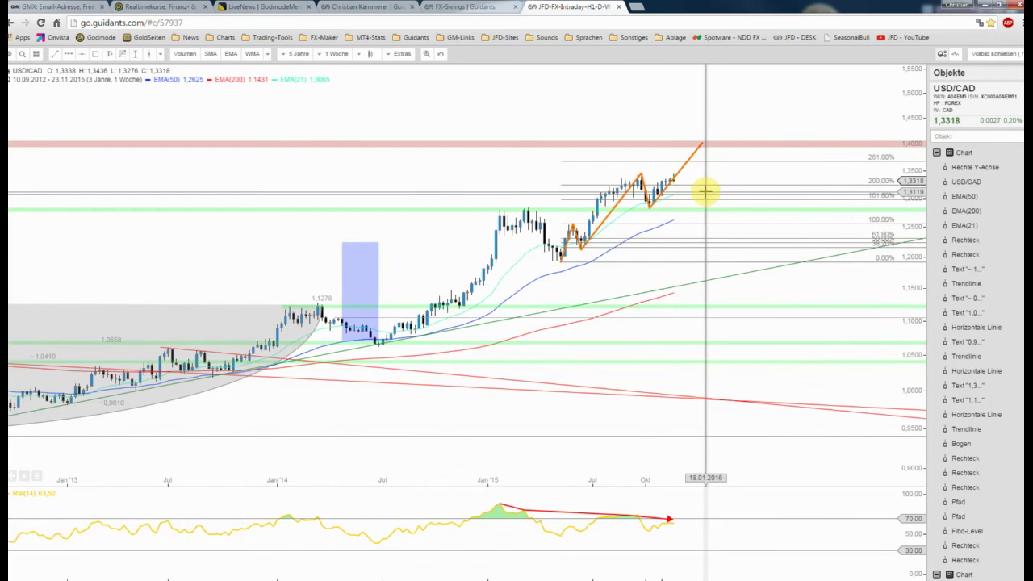
scroll(706, 191, "down", 2)
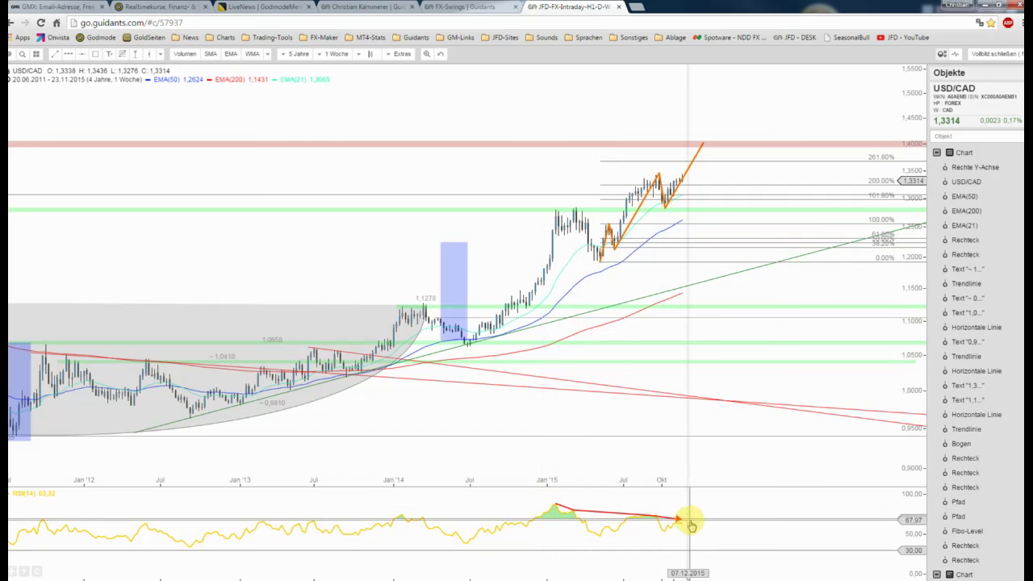
scroll(694, 486, "up", 2)
scroll(696, 484, "down", 1)
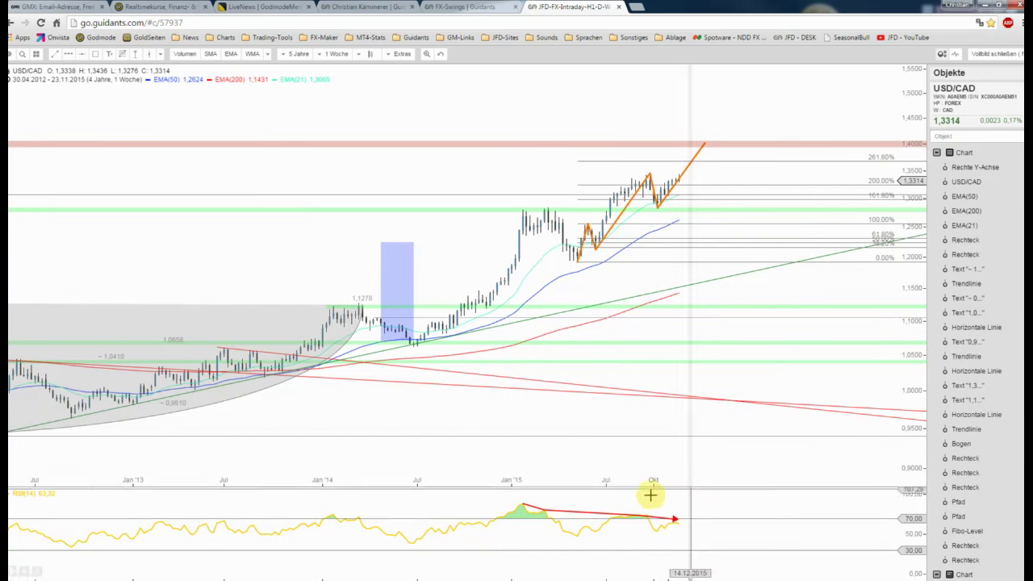
scroll(607, 435, "down", 1)
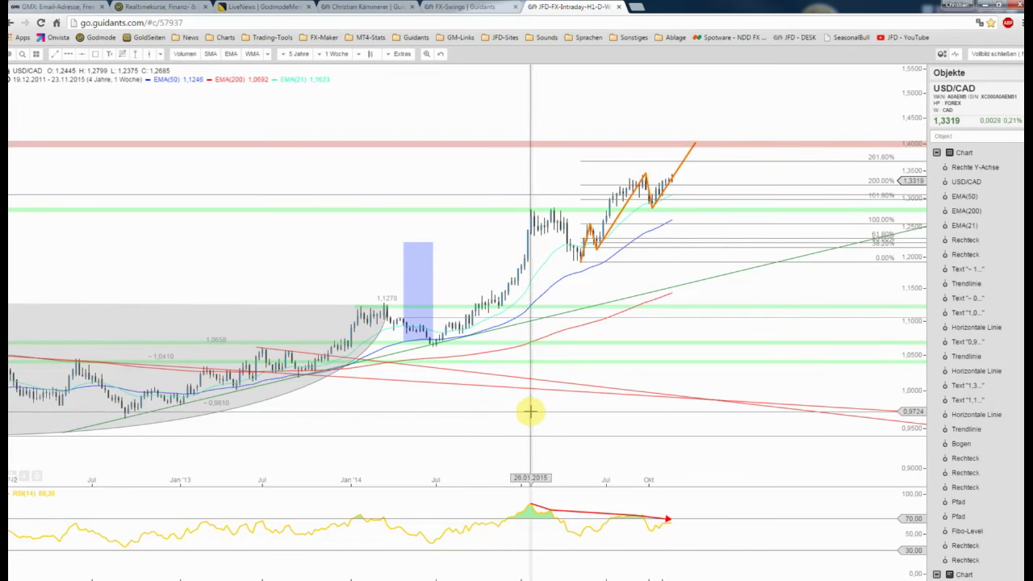
Step: Leave the weekly chart and open the daily USD/CAD chart full screen
left_click(997, 55)
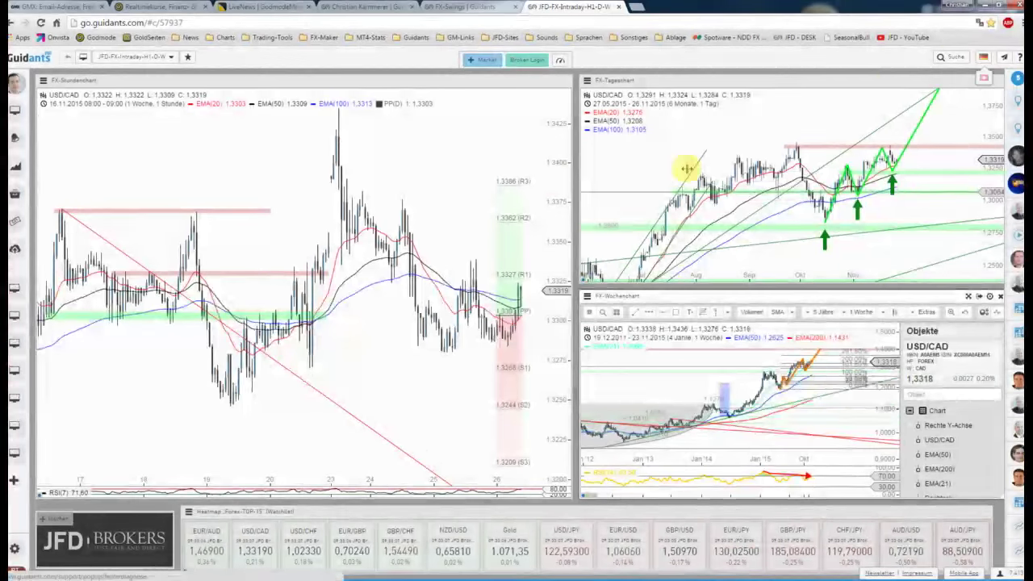
left_click(918, 97)
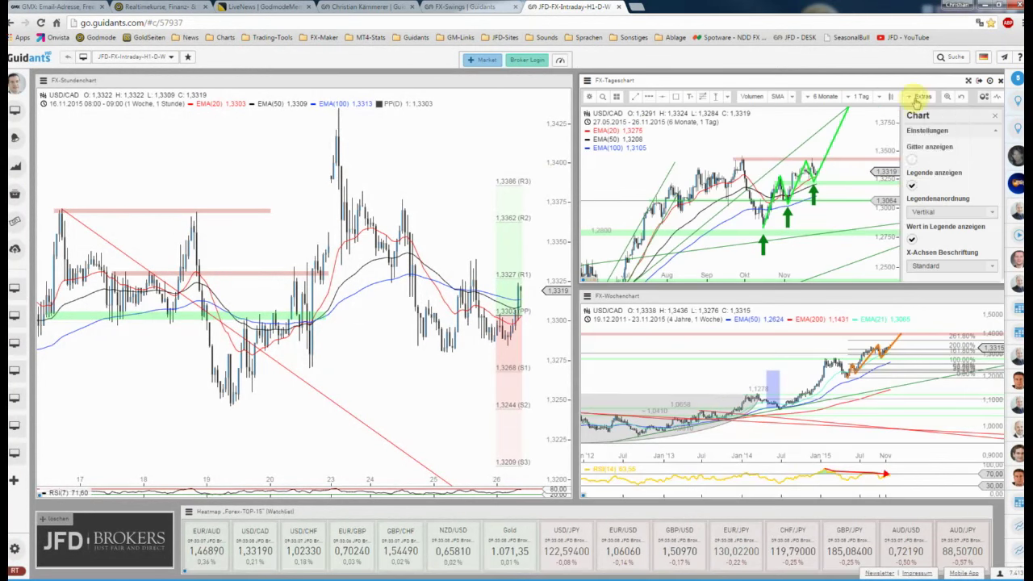
left_click(970, 83)
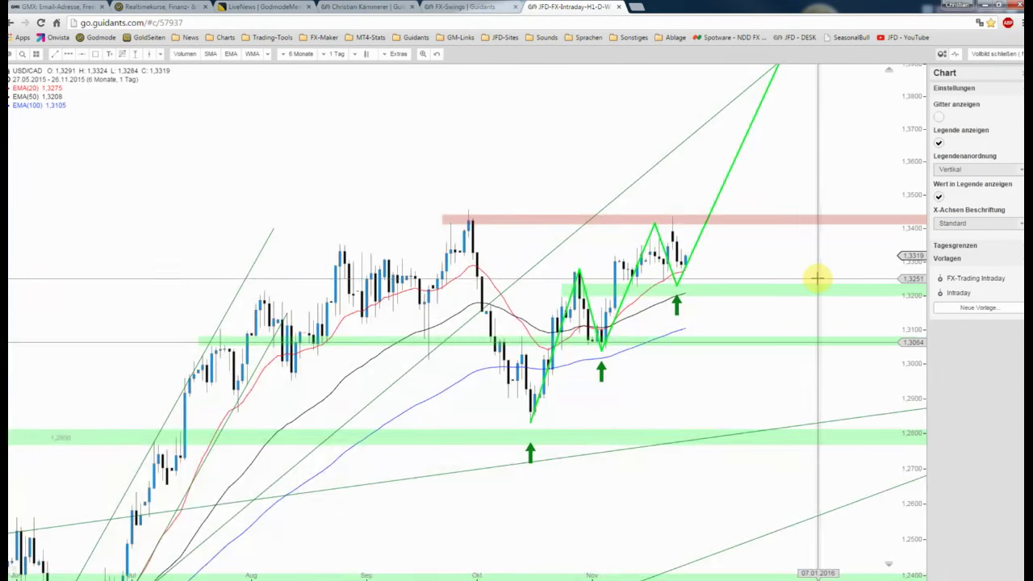
scroll(811, 277, "up", 1)
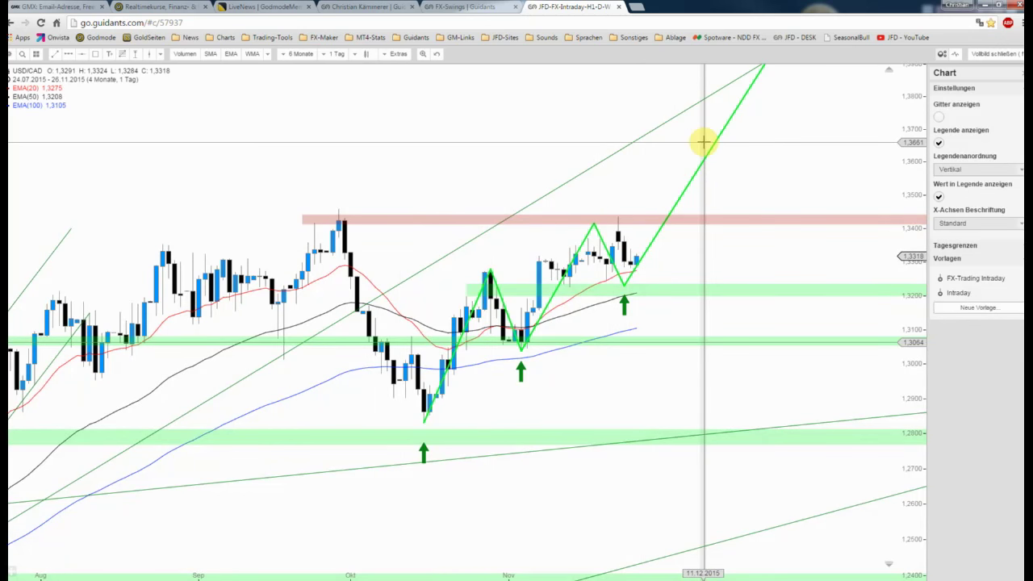
Step: Reshape the green path to peak at the red resistance zone and dip onto the 1,32 support zone
left_click(592, 230)
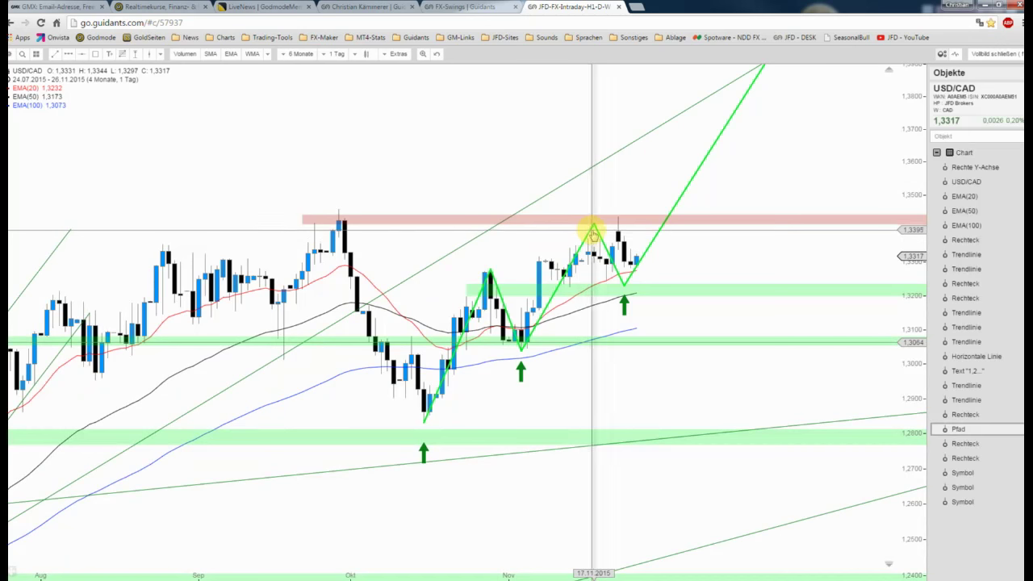
left_click_drag(593, 226, 617, 218)
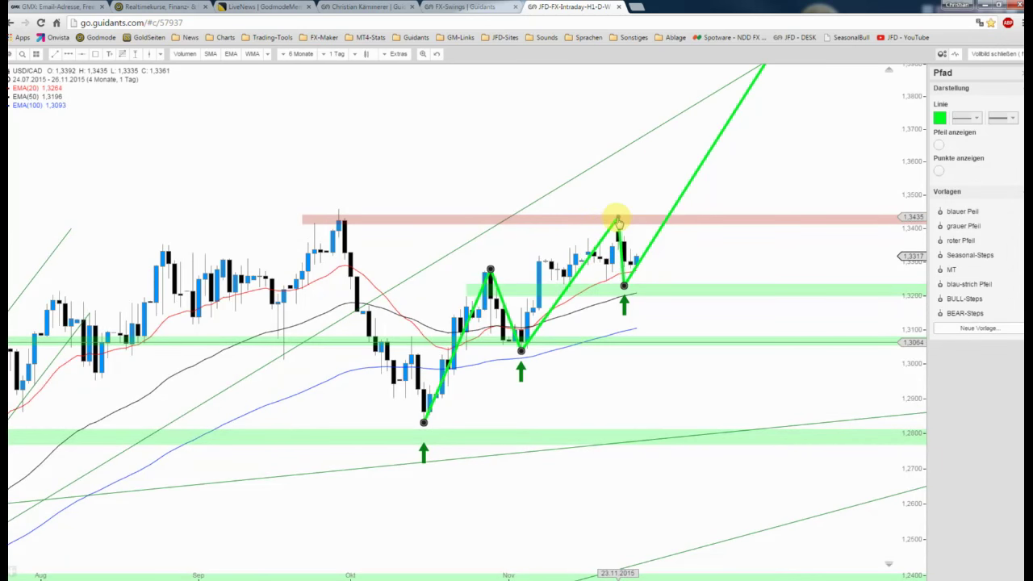
left_click_drag(624, 288, 660, 293)
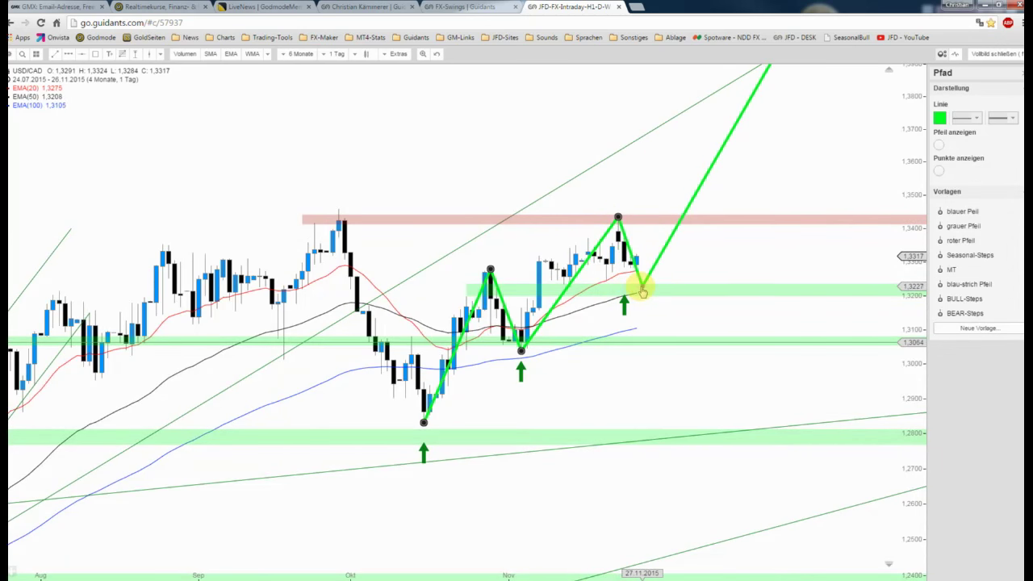
left_click_drag(660, 293, 651, 297)
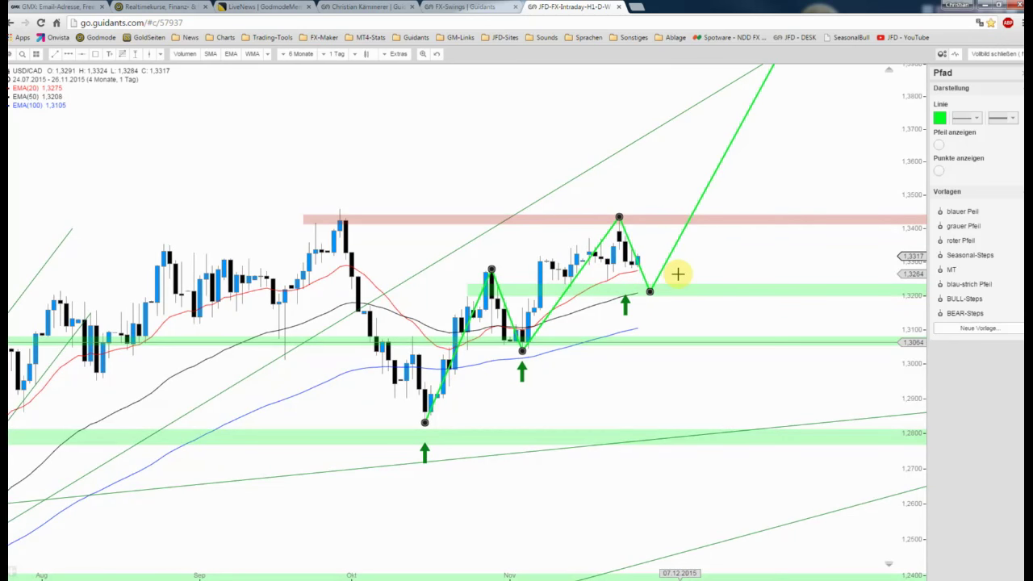
left_click(680, 274)
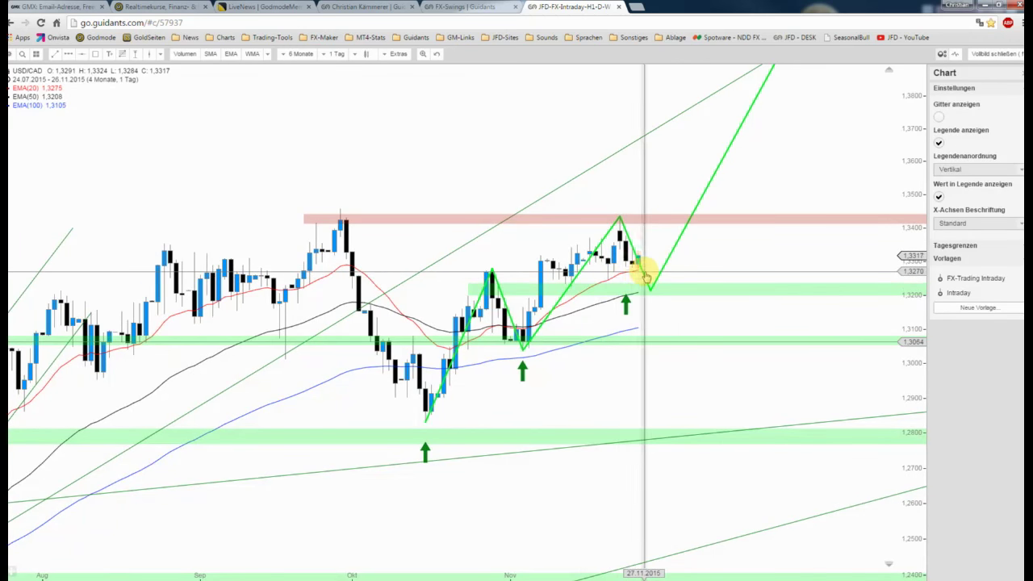
scroll(661, 242, "down", 2)
left_click(267, 53)
mouse_move(289, 94)
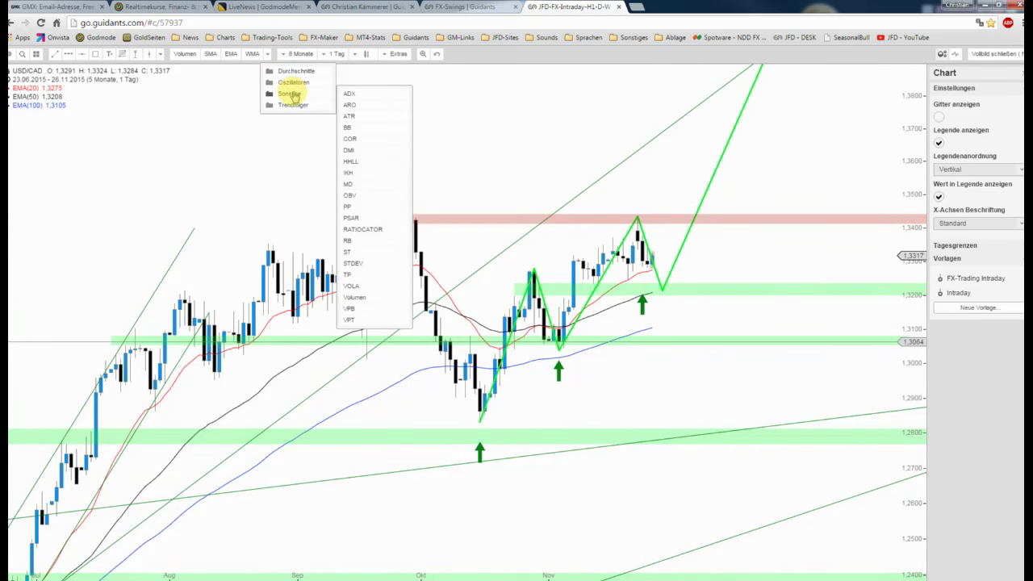
Step: Overlay the RB rainbow ribbon of EMA9 through EMA100 on the daily chart
left_click(350, 244)
scroll(706, 325, "down", 2)
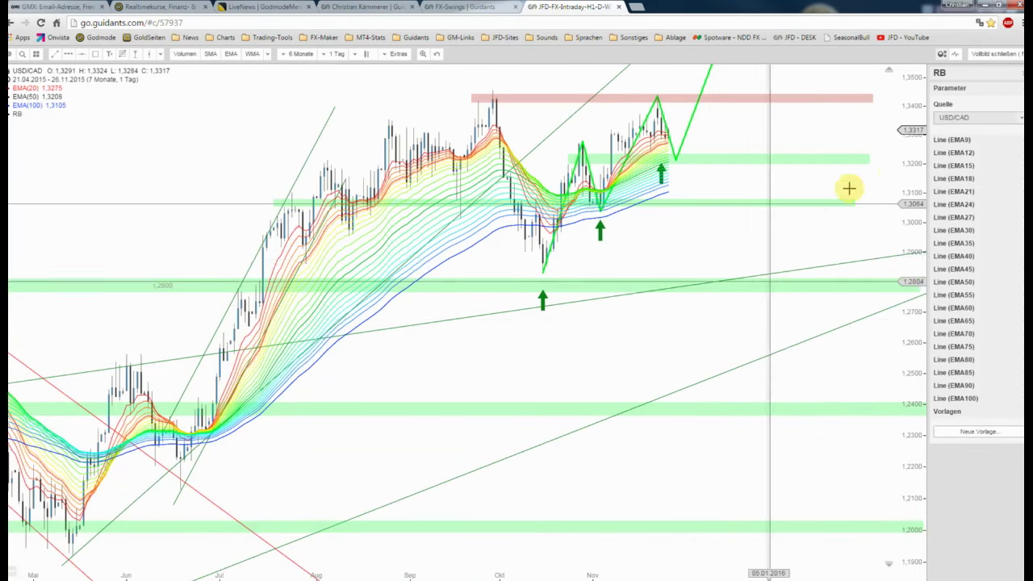
scroll(685, 210, "down", 3)
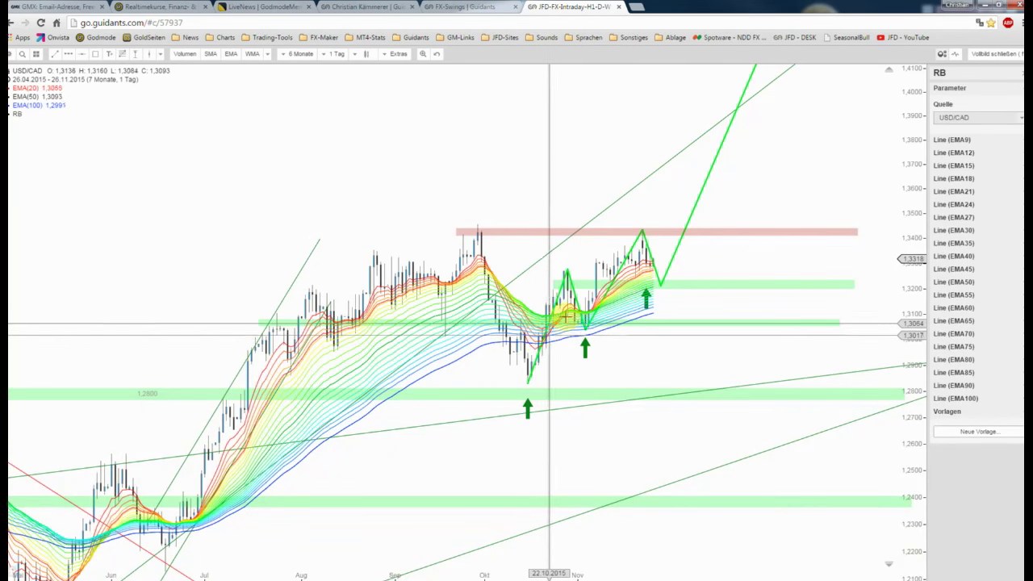
scroll(450, 154, "up", 2)
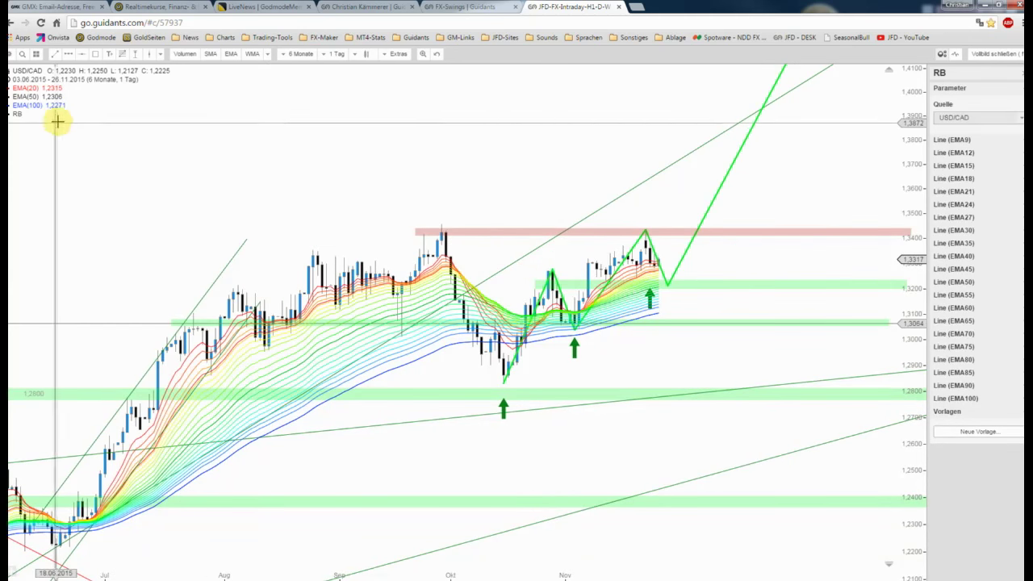
mouse_move(16, 114)
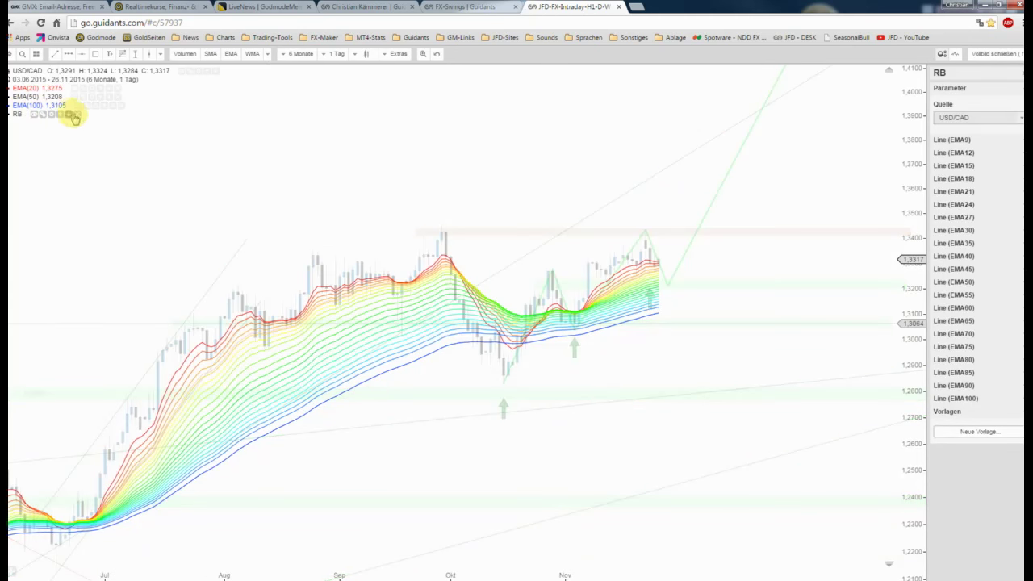
Step: Remove the RB rainbow ribbon, leaving EMA20, 50 and 100 on the chart
left_click(75, 115)
scroll(574, 346, "up", 1)
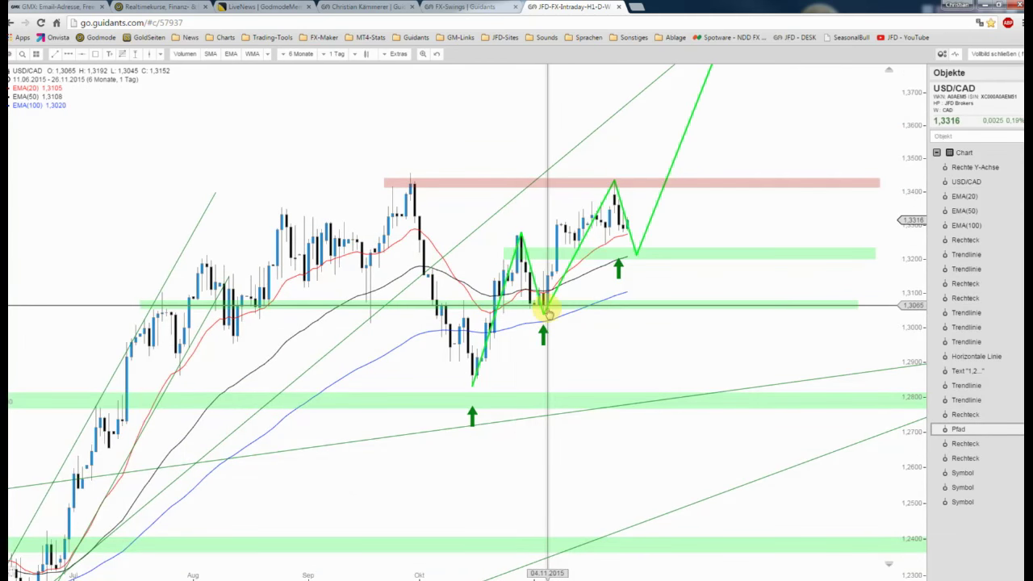
scroll(658, 212, "up", 2)
left_click(645, 185)
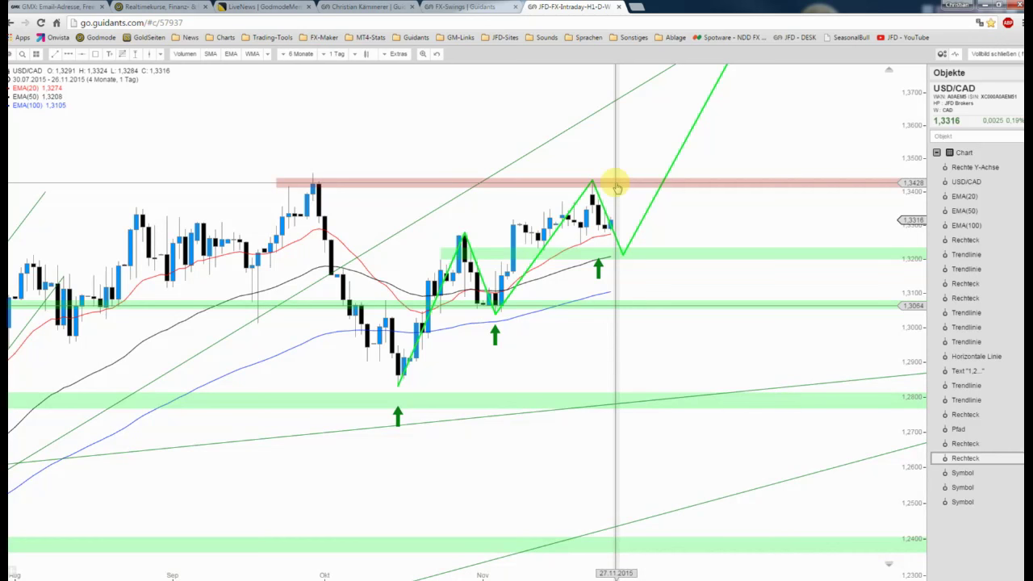
Step: Move the green path's low point down to about 1,2988, just under the latest candles
left_click(627, 239)
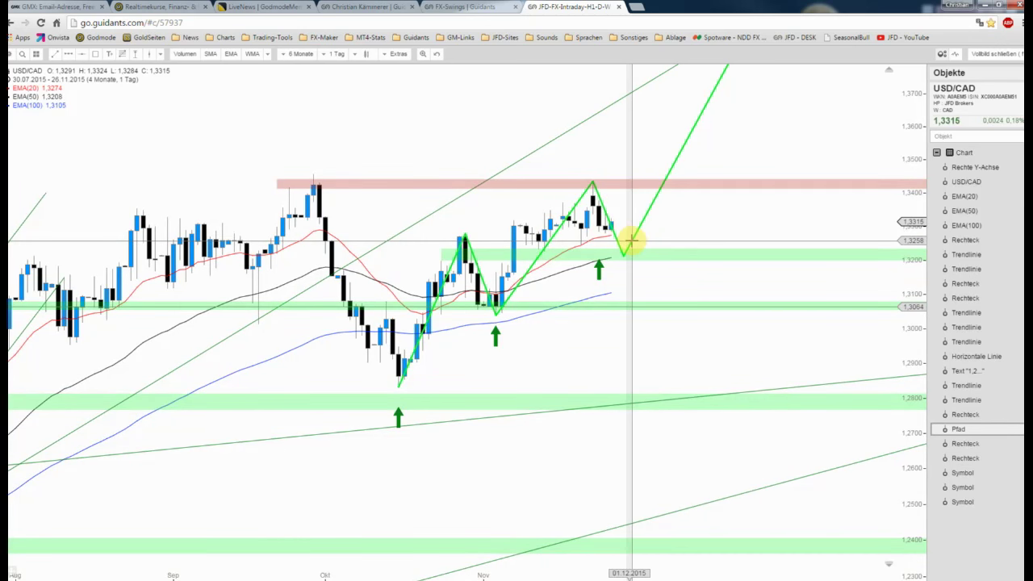
left_click_drag(627, 256, 648, 323)
left_click(622, 329)
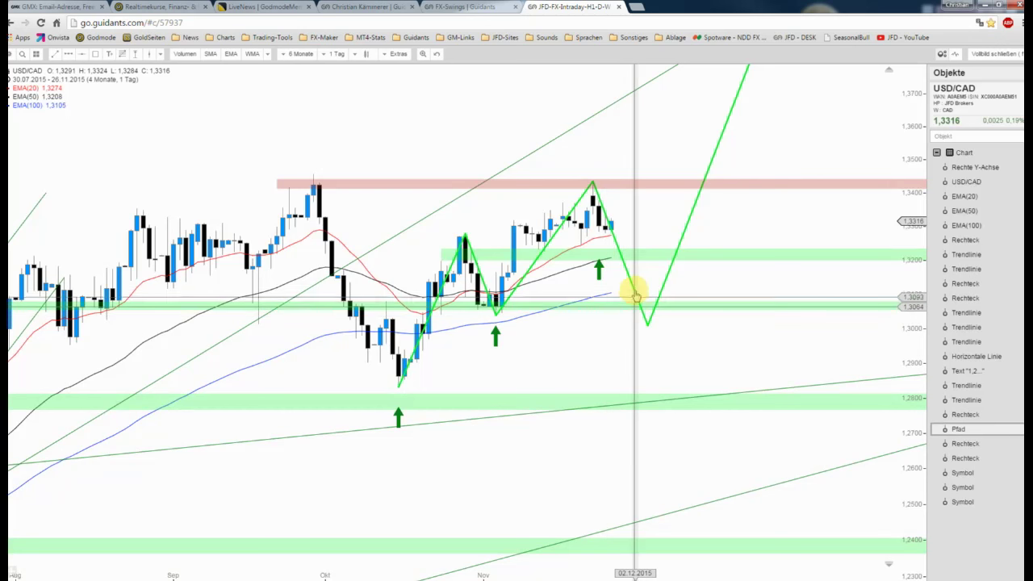
left_click(633, 289)
left_click_drag(647, 323, 643, 337)
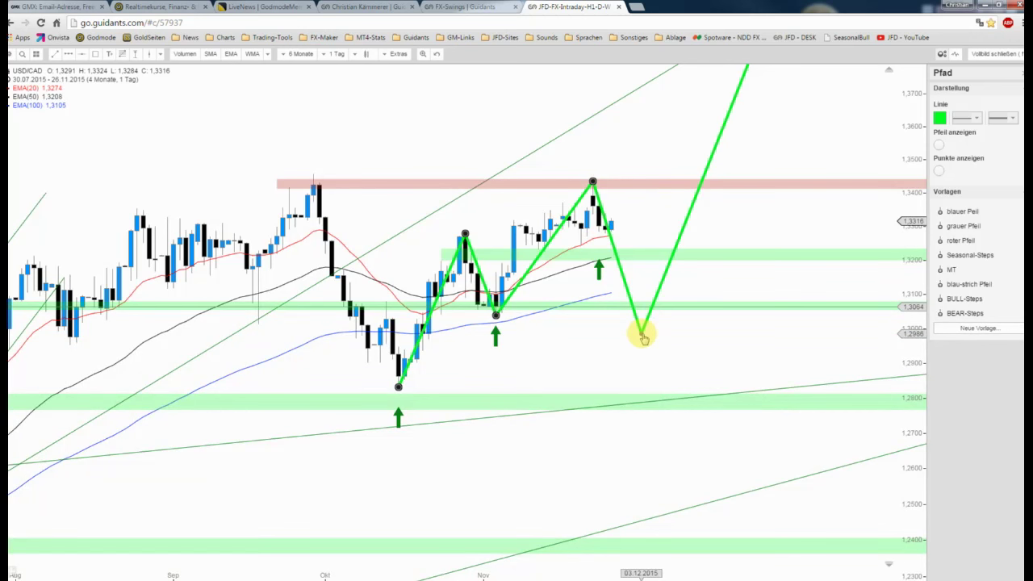
mouse_move(643, 337)
left_mouse_down()
mouse_move(618, 247)
mouse_move(637, 316)
mouse_move(635, 270)
mouse_move(622, 267)
mouse_move(636, 312)
mouse_move(612, 242)
mouse_move(607, 297)
left_mouse_up()
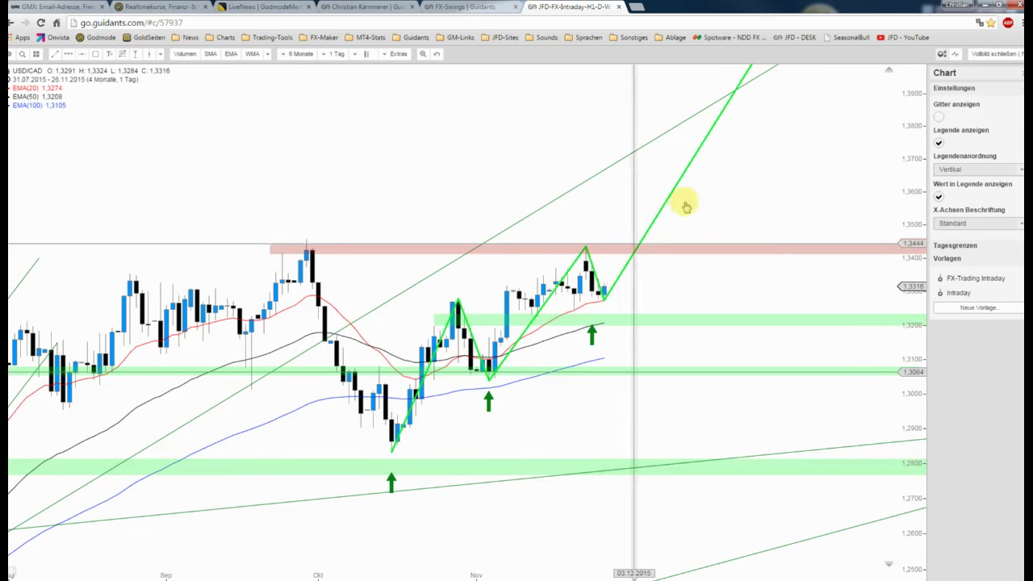
Step: Compress the price scale so the green path's top fits on the chart
left_click_drag(902, 110, 899, 148)
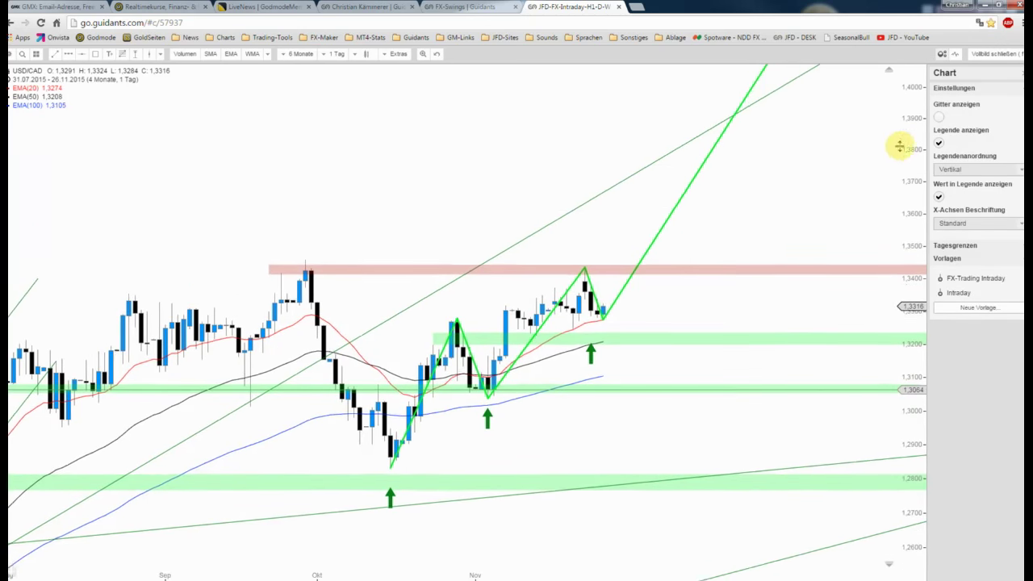
left_click_drag(796, 198, 818, 217)
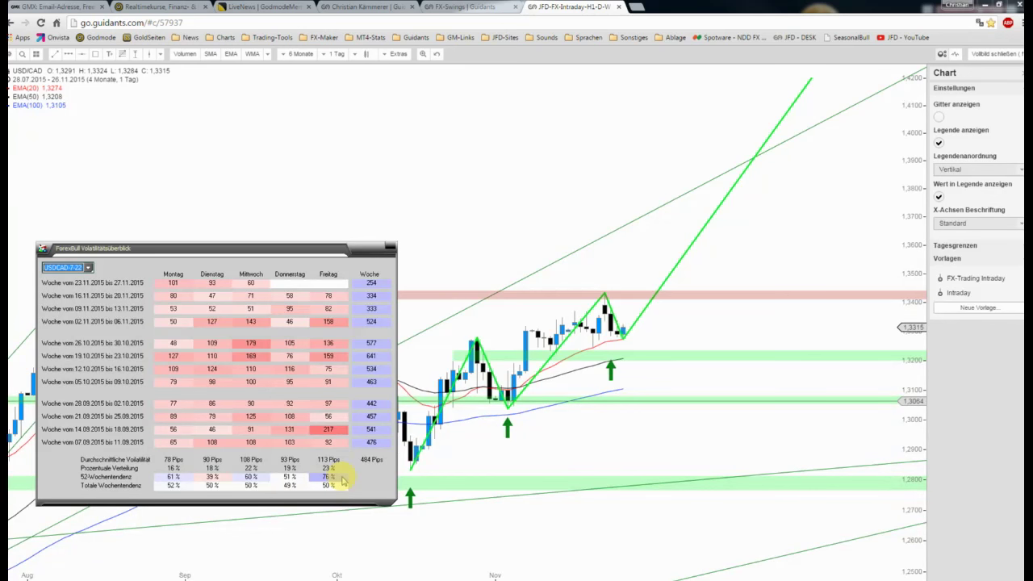
Step: Show the USDCAD-7-22 seasonality window with 40 preview days in place of the volatility overview
left_click_drag(288, 246, 214, 242)
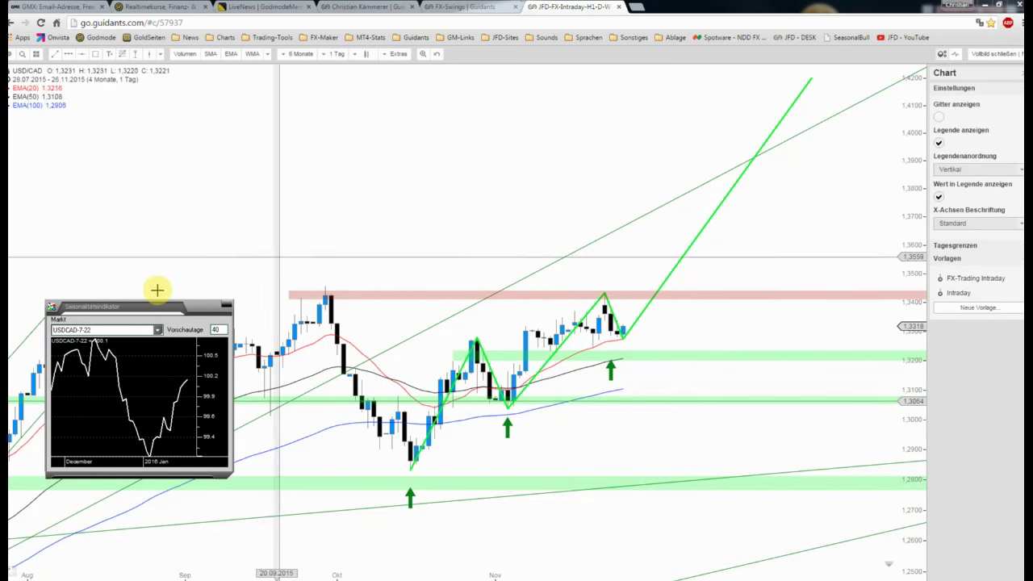
Step: Raise the seasonality panel and display the AUDUSD-7-22 seasonal curve for comparison
left_click_drag(146, 304, 163, 175)
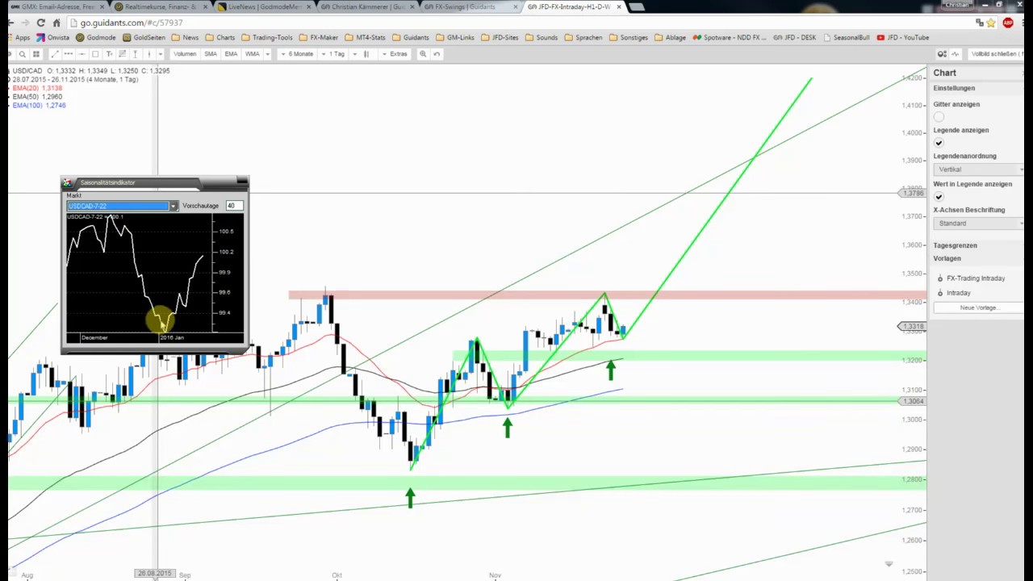
left_click(173, 207)
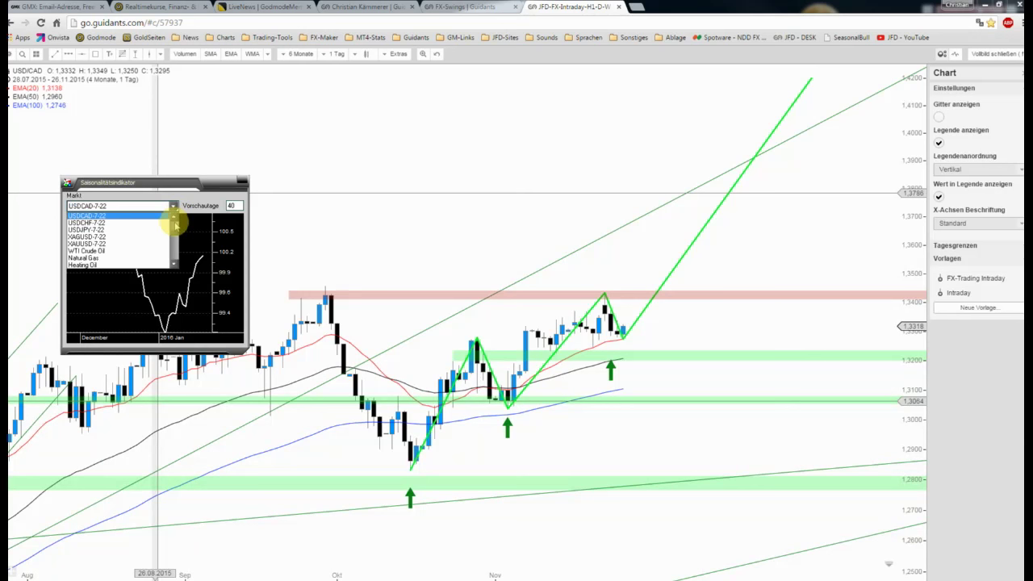
left_click_drag(175, 234, 170, 215)
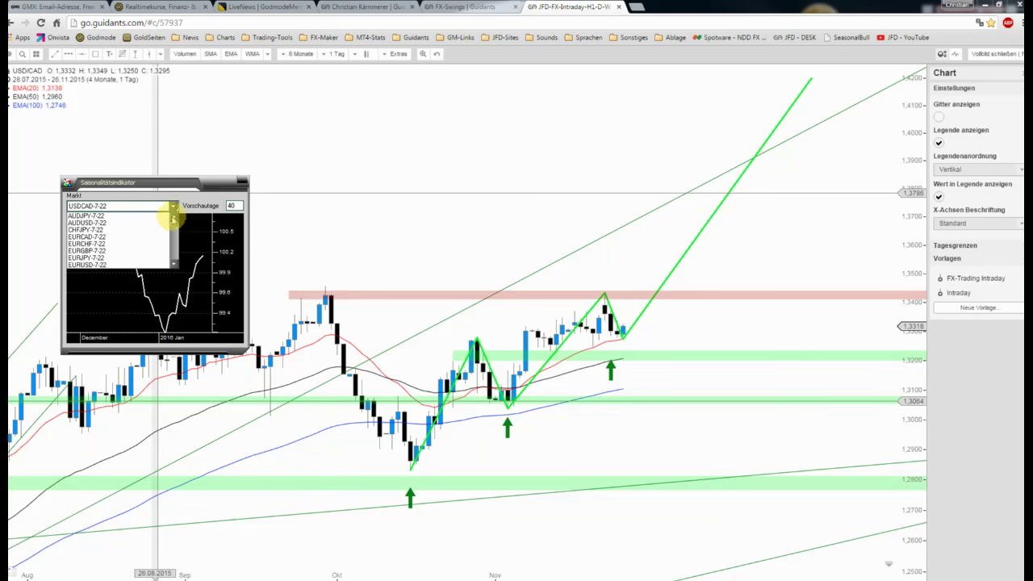
left_click(129, 224)
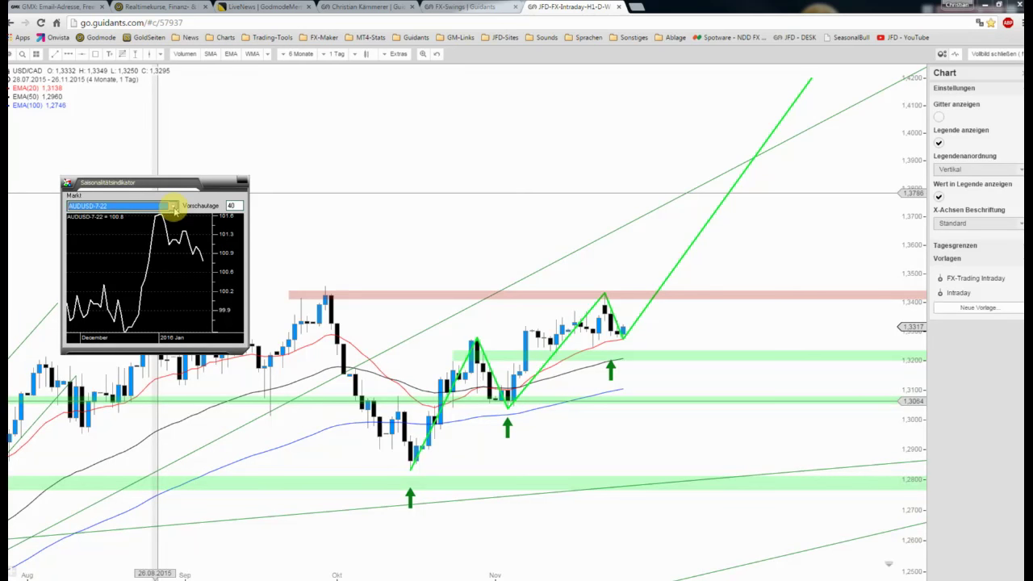
Step: Switch the seasonality back to USDCAD-7-22 and move the panel to the lower left
left_click(174, 207)
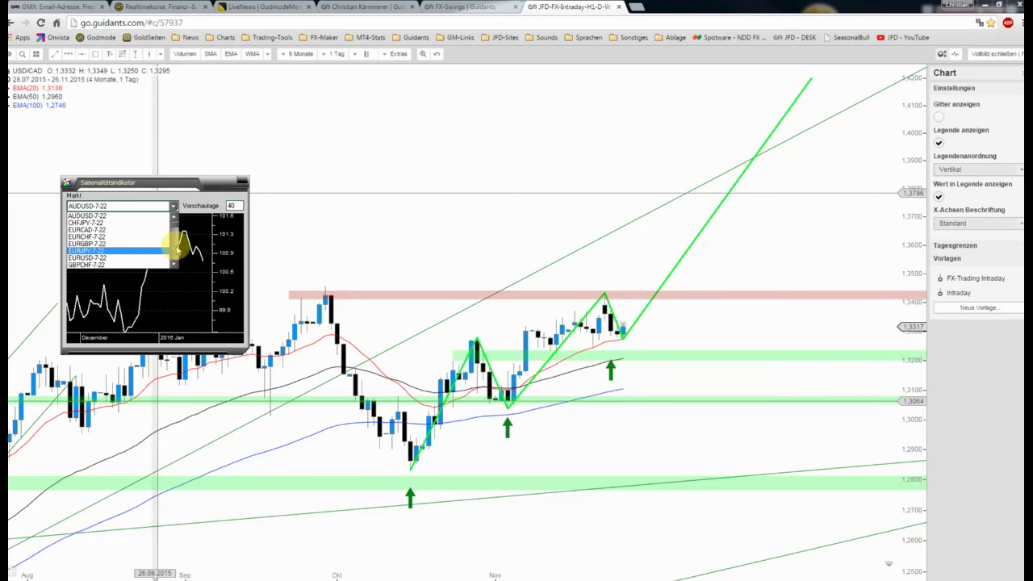
scroll(175, 252, "down", 3)
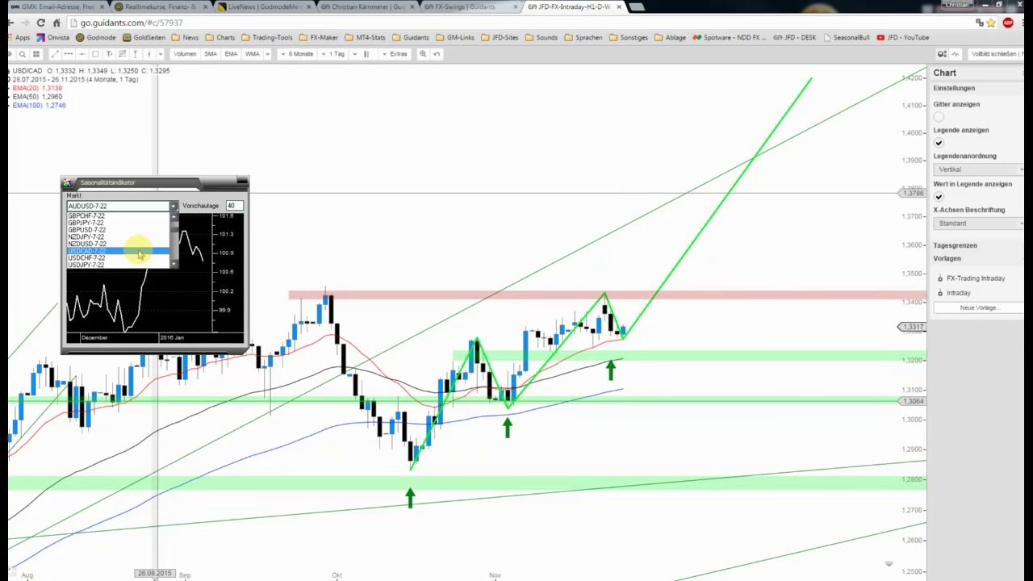
left_click(136, 250)
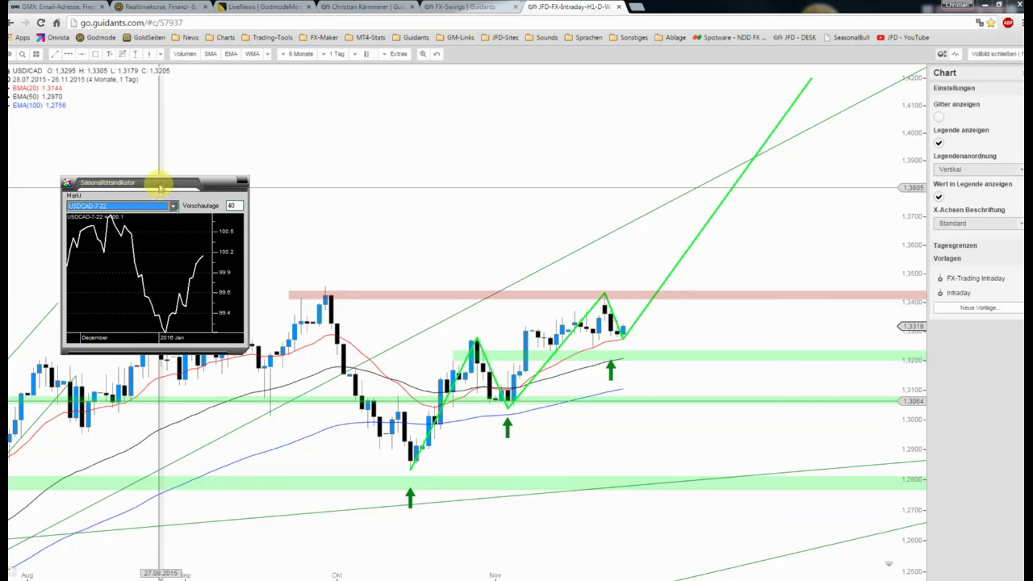
left_click_drag(156, 182, 138, 344)
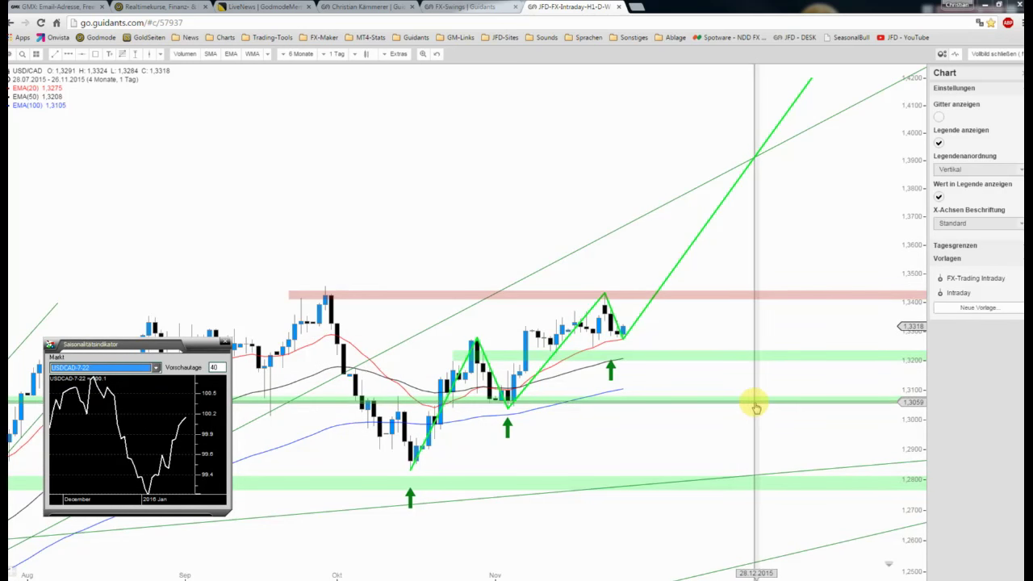
Step: Set a roughly 4-month daily view and position the ForexBull USDCAD volatility overview over the chart
scroll(744, 412, "down", 2)
scroll(744, 410, "down", 2)
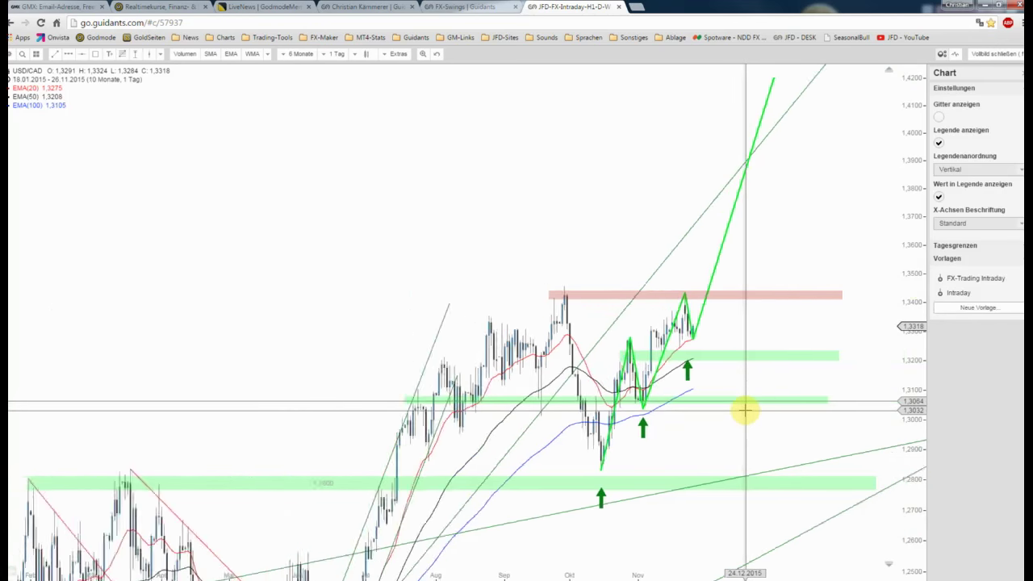
scroll(652, 406, "down", 1)
scroll(724, 412, "up", 2)
scroll(723, 413, "up", 3)
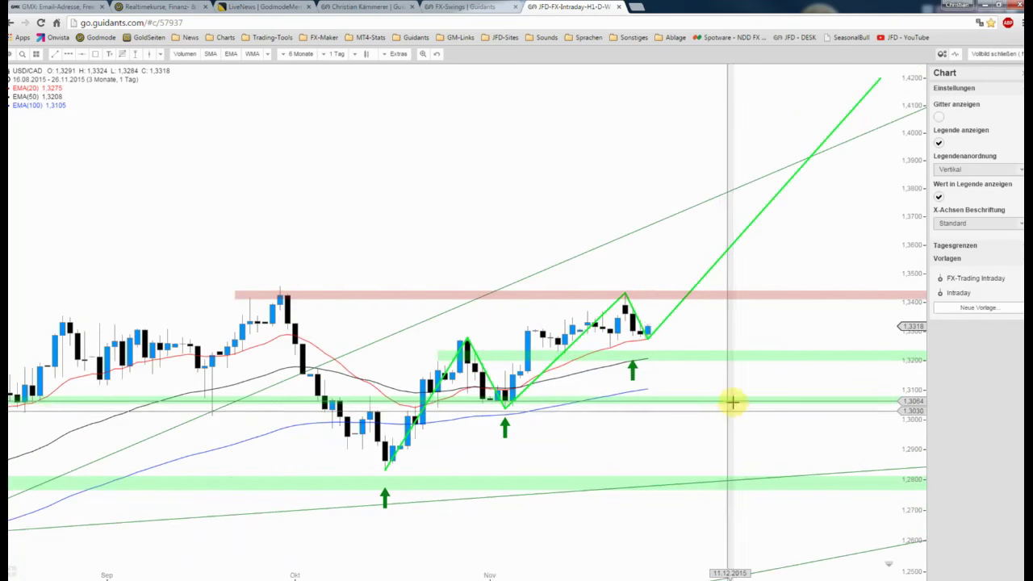
scroll(757, 447, "down", 1)
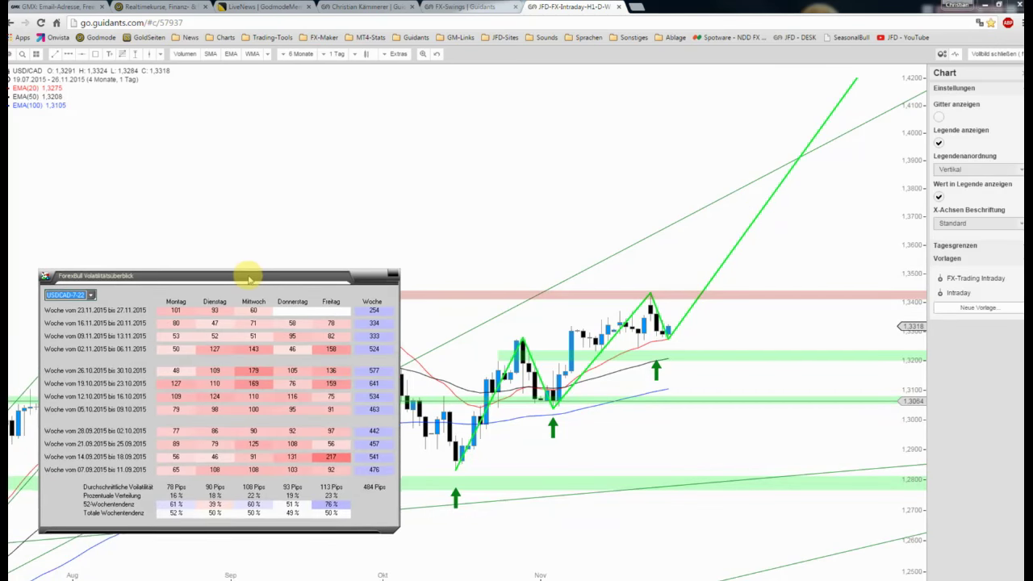
left_click_drag(272, 272, 254, 278)
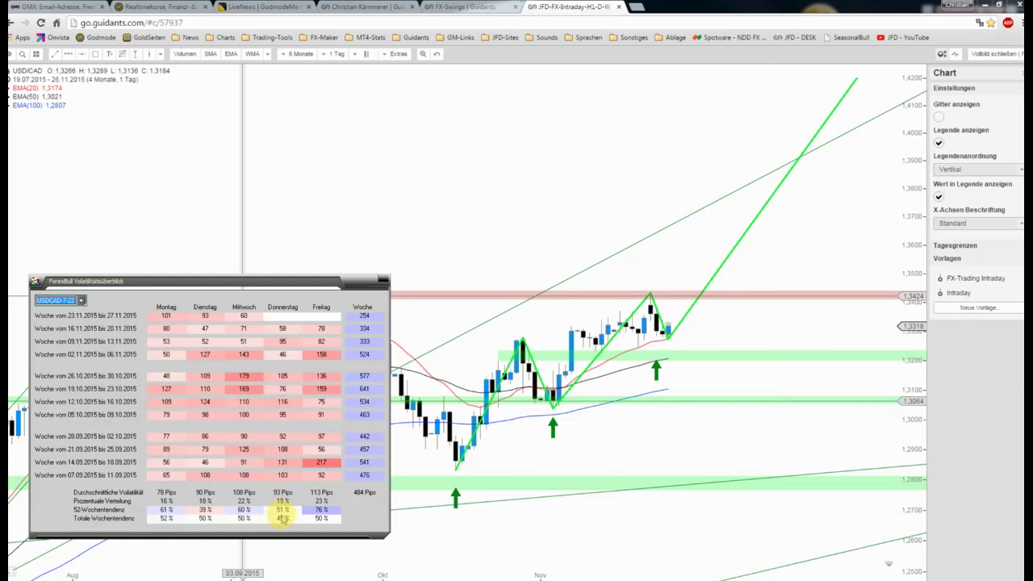